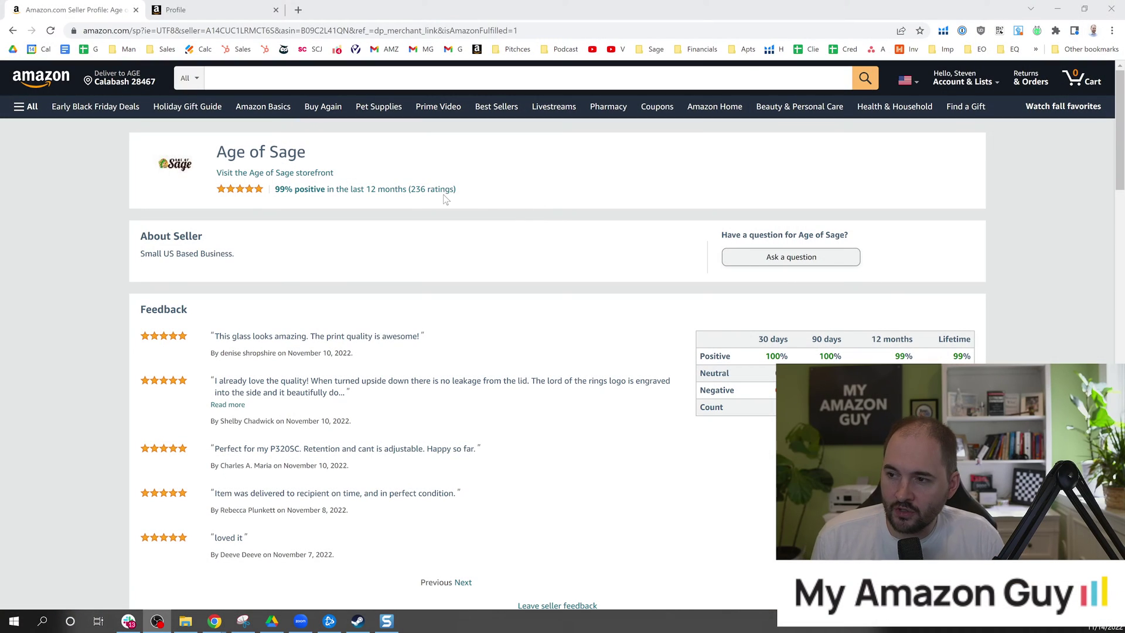
- Check the Age of Sage 99% positive ratings line, then switch to the Seller Central Profile tab
triple_click(447, 190)
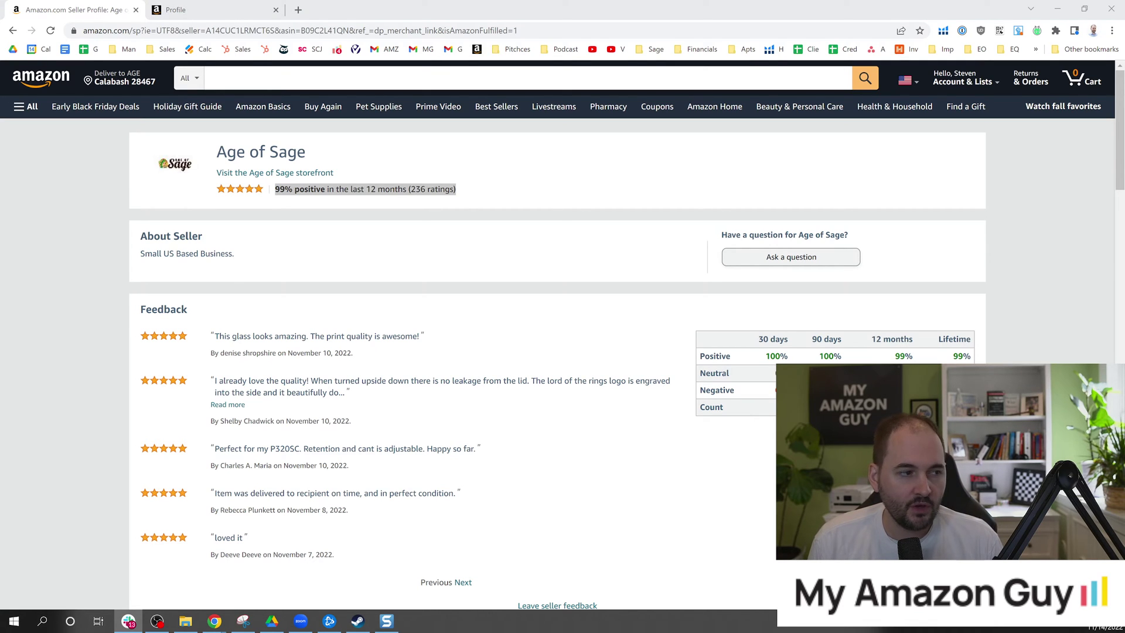
key(alt+Tab)
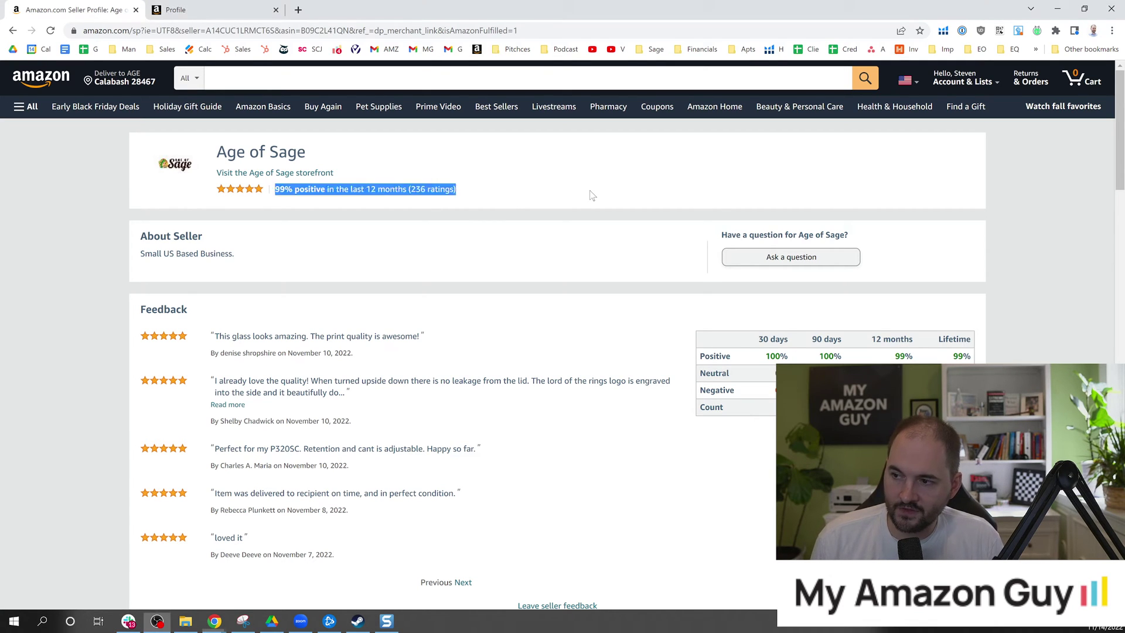
click(592, 195)
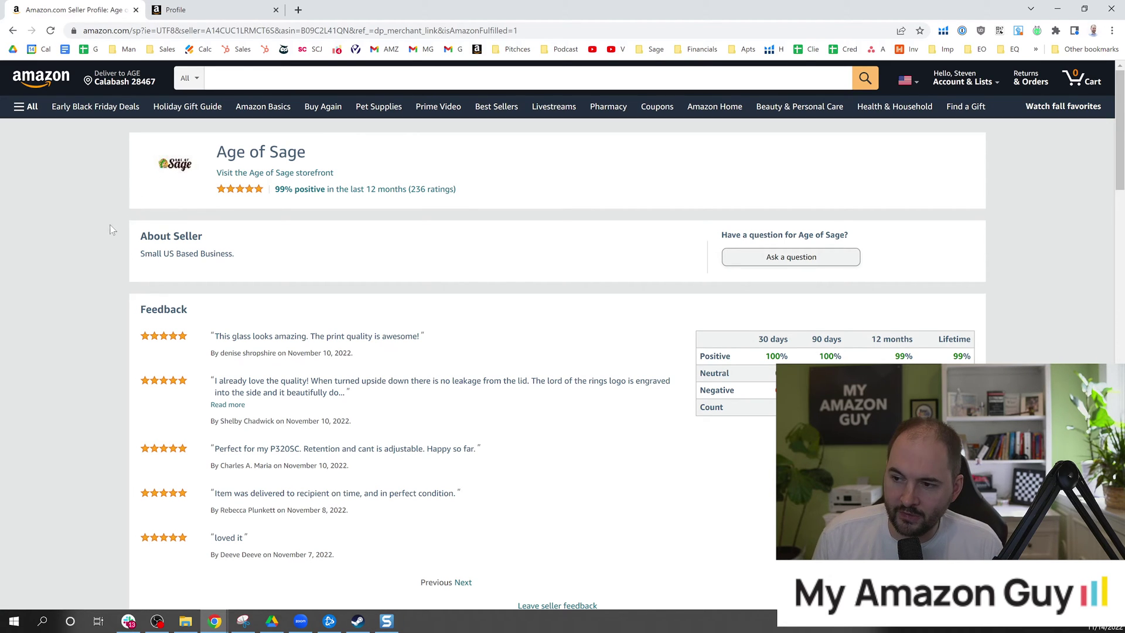
key(ctrl+Tab)
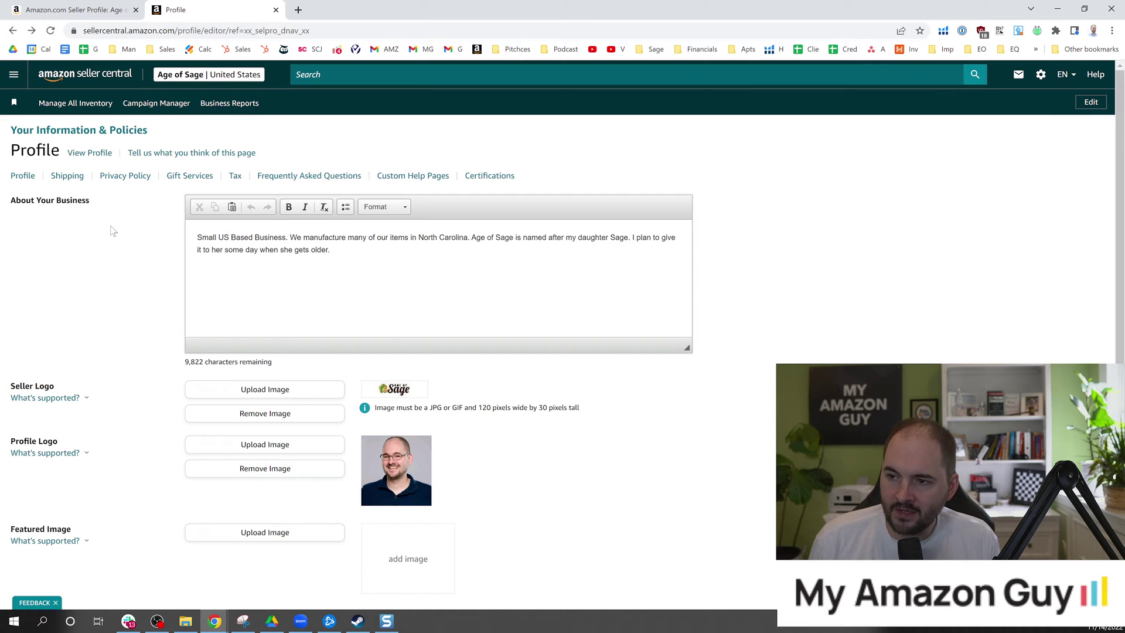
click(15, 75)
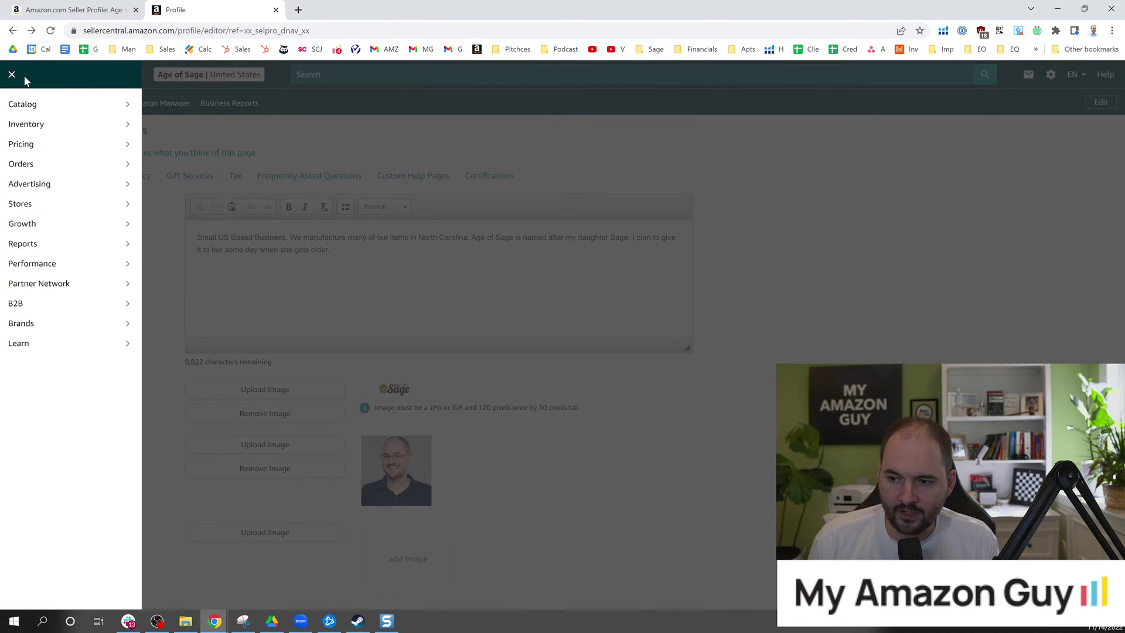
mouse_move(30, 305)
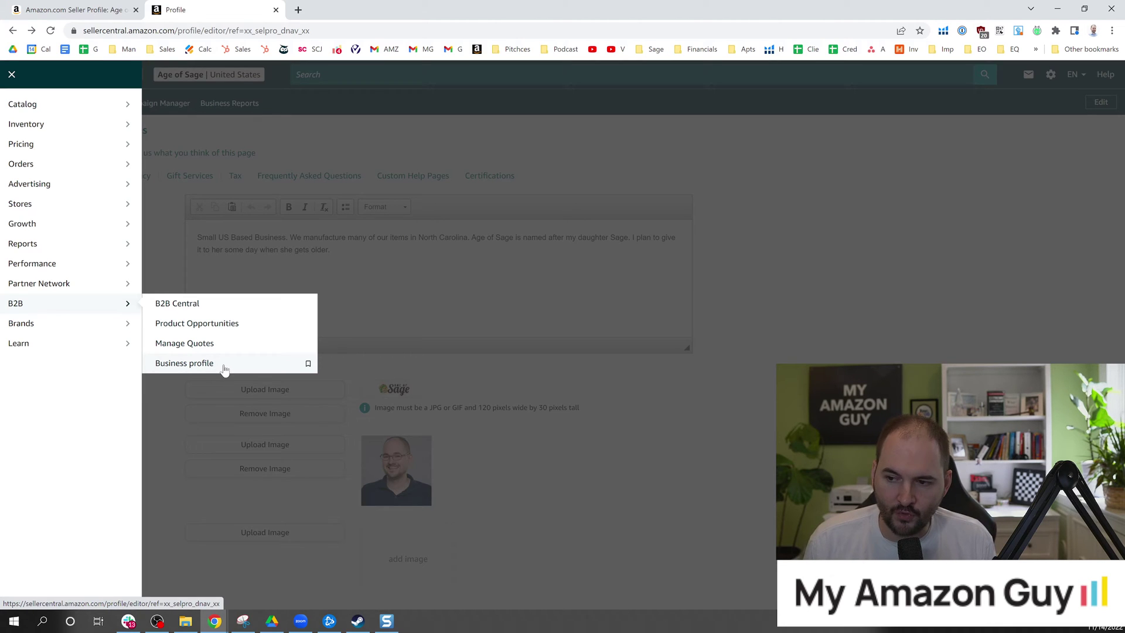
click(163, 267)
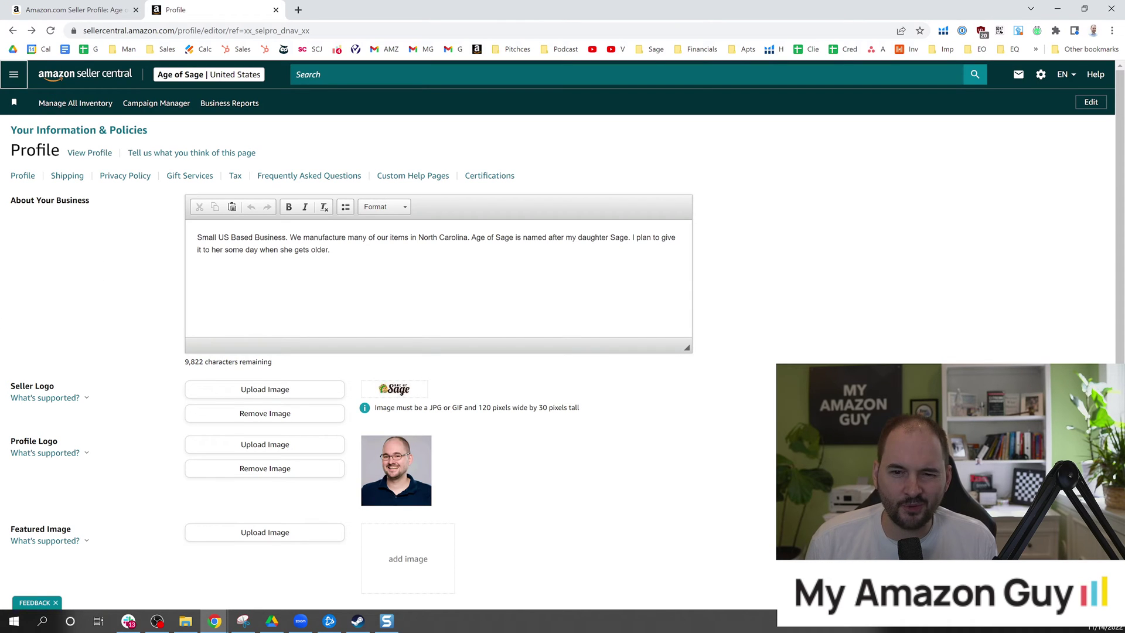
click(332, 250)
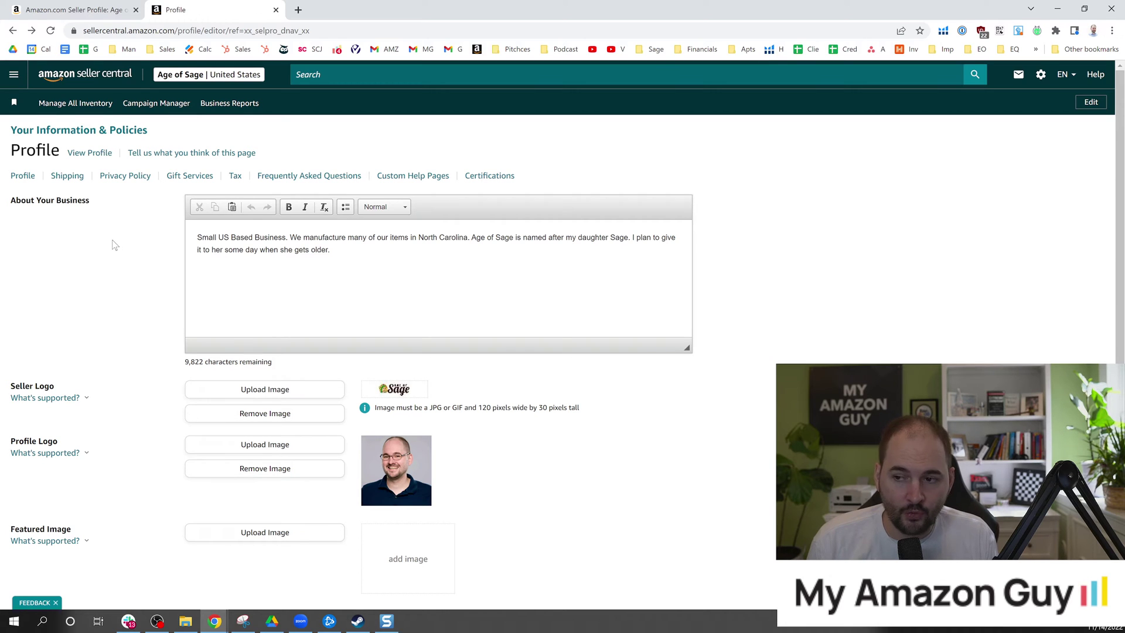
drag(332, 249, 197, 237)
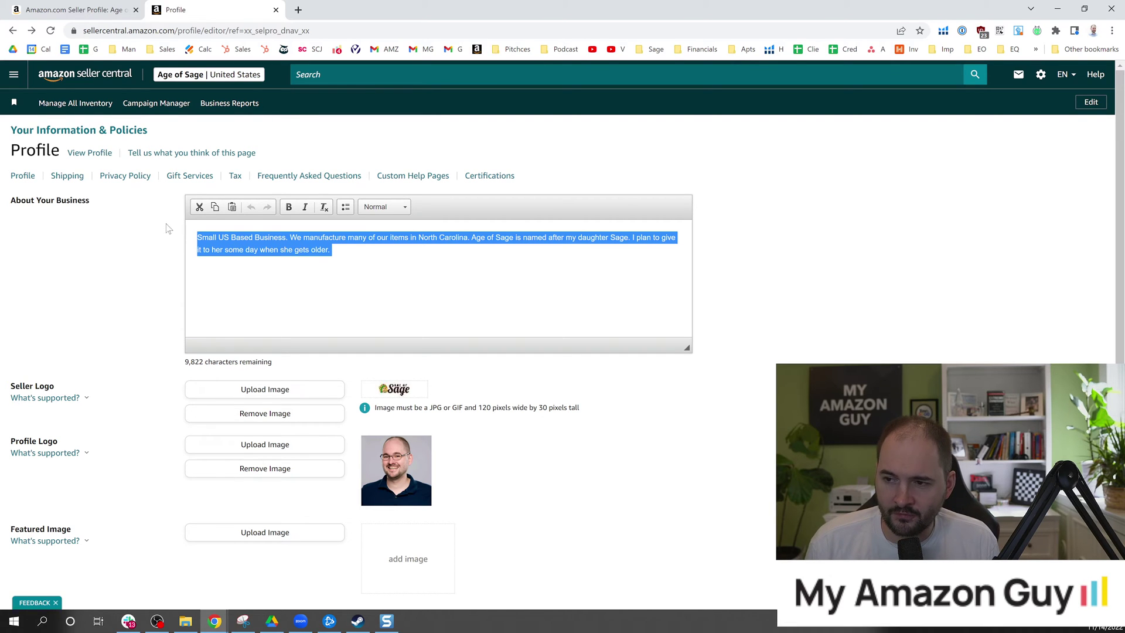
click(130, 236)
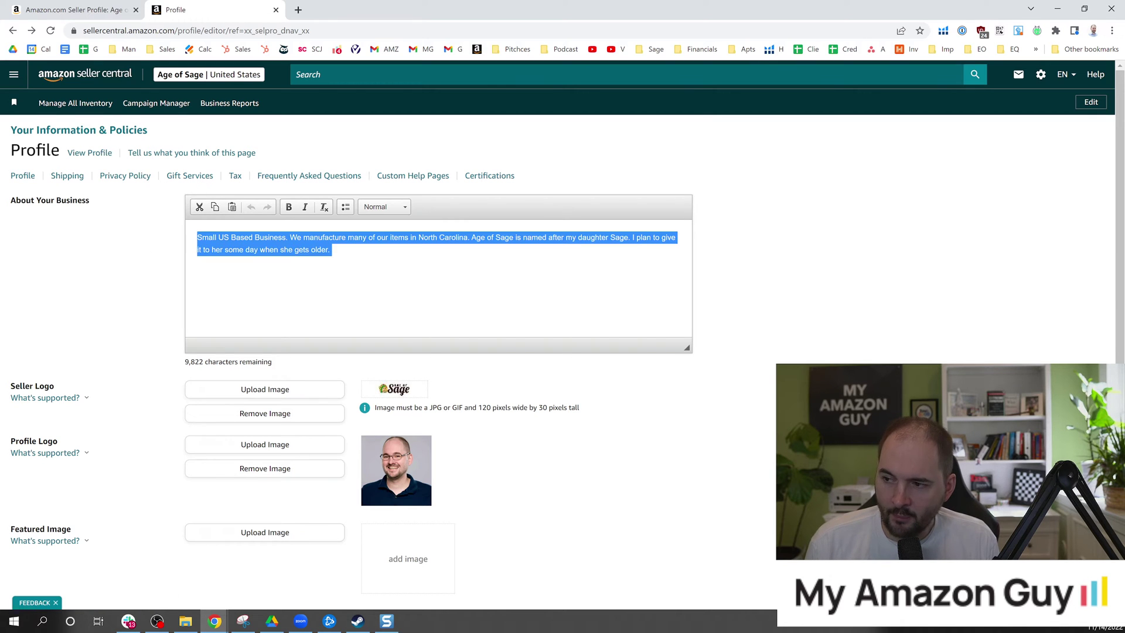
- Reload the public Age of Sage seller profile to refresh the About Seller text
click(332, 249)
click(130, 6)
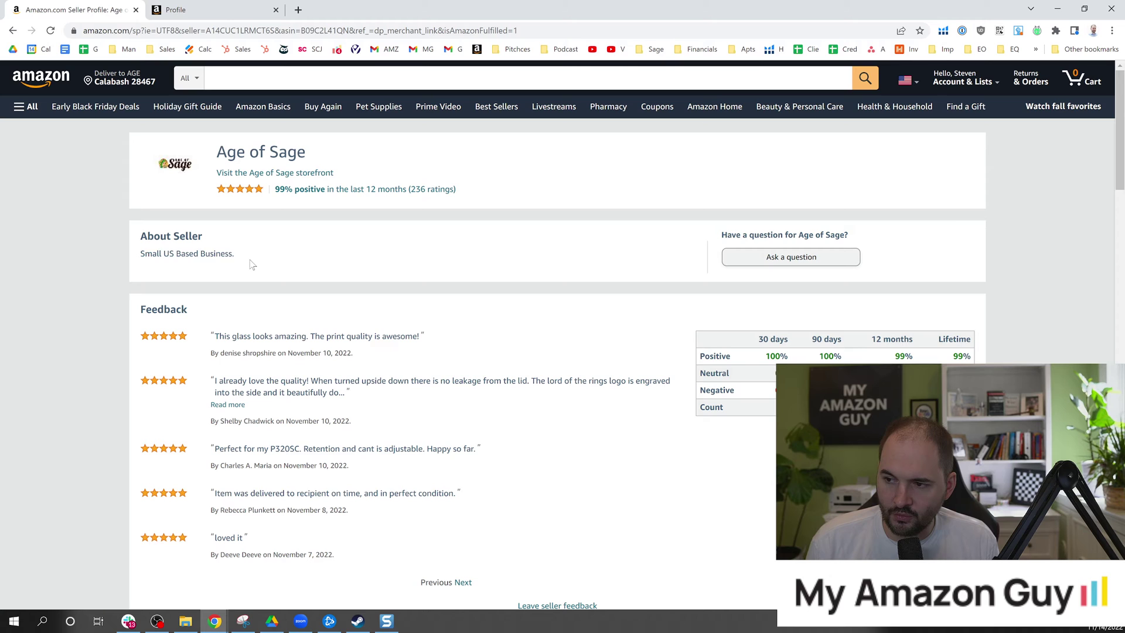
drag(251, 265, 138, 261)
right_click(124, 252)
click(139, 284)
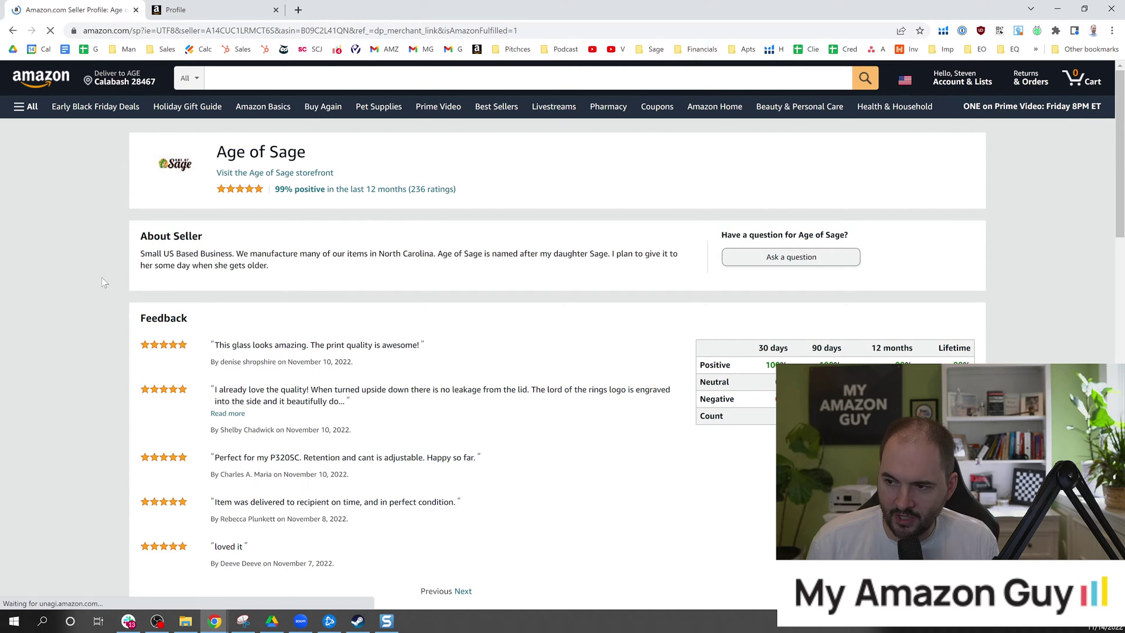
- Check the new About Seller sentences and open the Age of Sage storefront in a new tab
drag(268, 265, 236, 254)
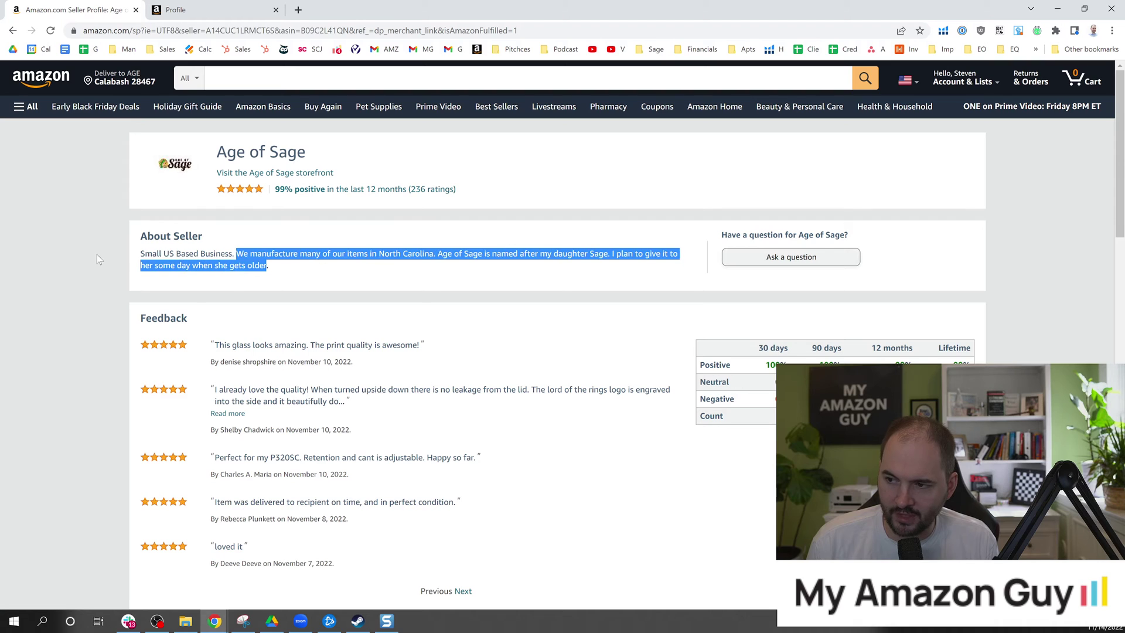
click(97, 256)
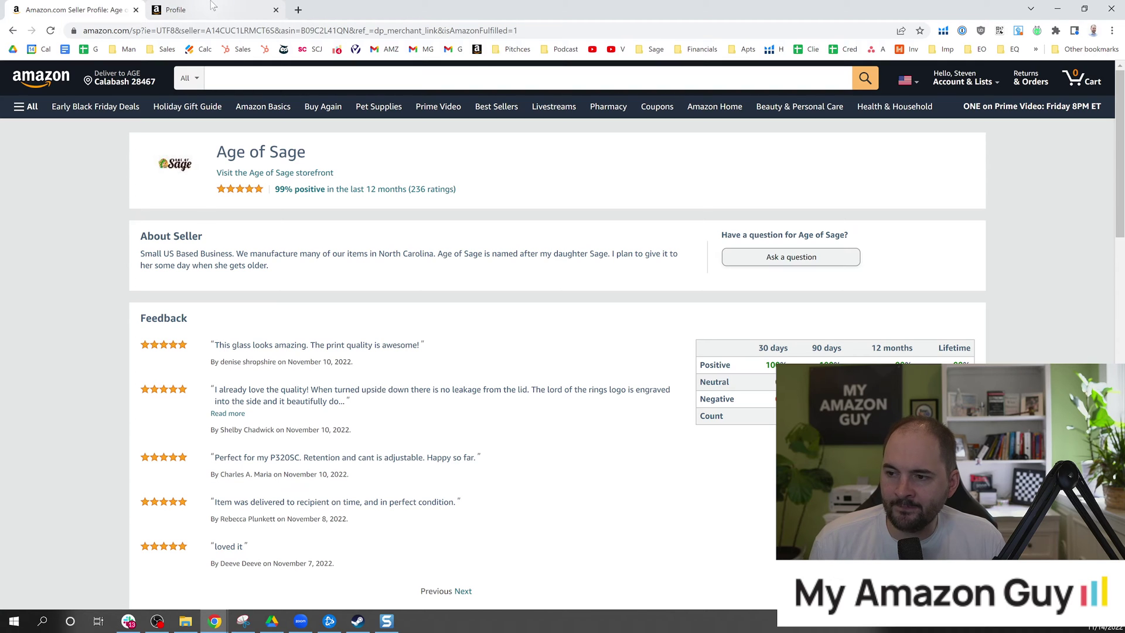
right_click(253, 175)
click(281, 183)
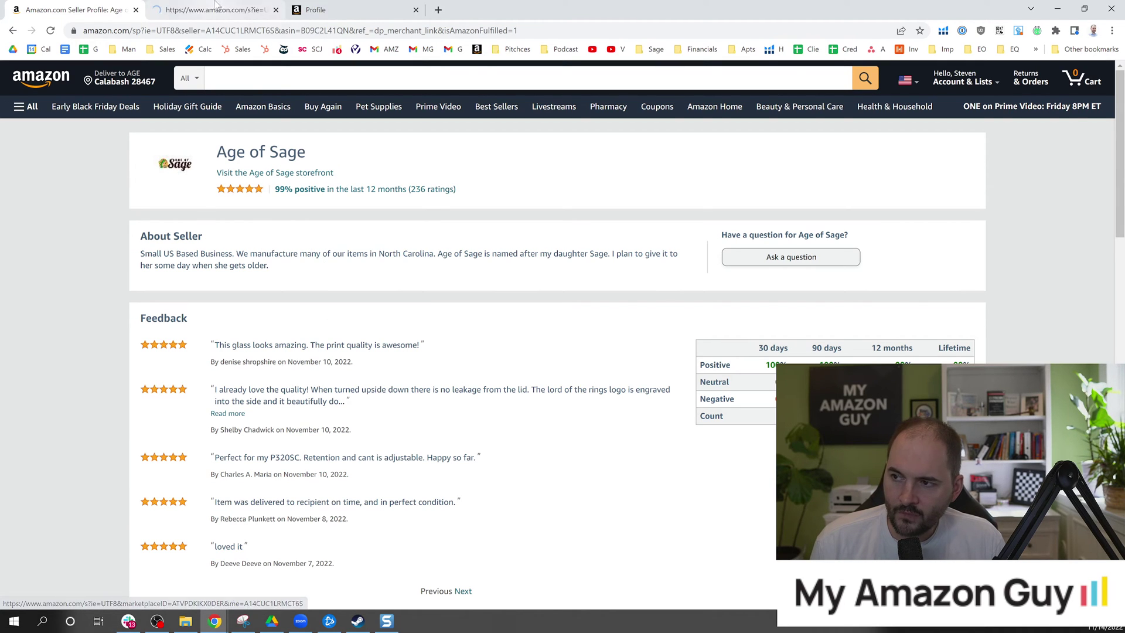
- From amazon.com, open the Hocus Pocus tumbler listing and confirm its seller is Age of Sage
click(438, 10)
text(a)
key(Return)
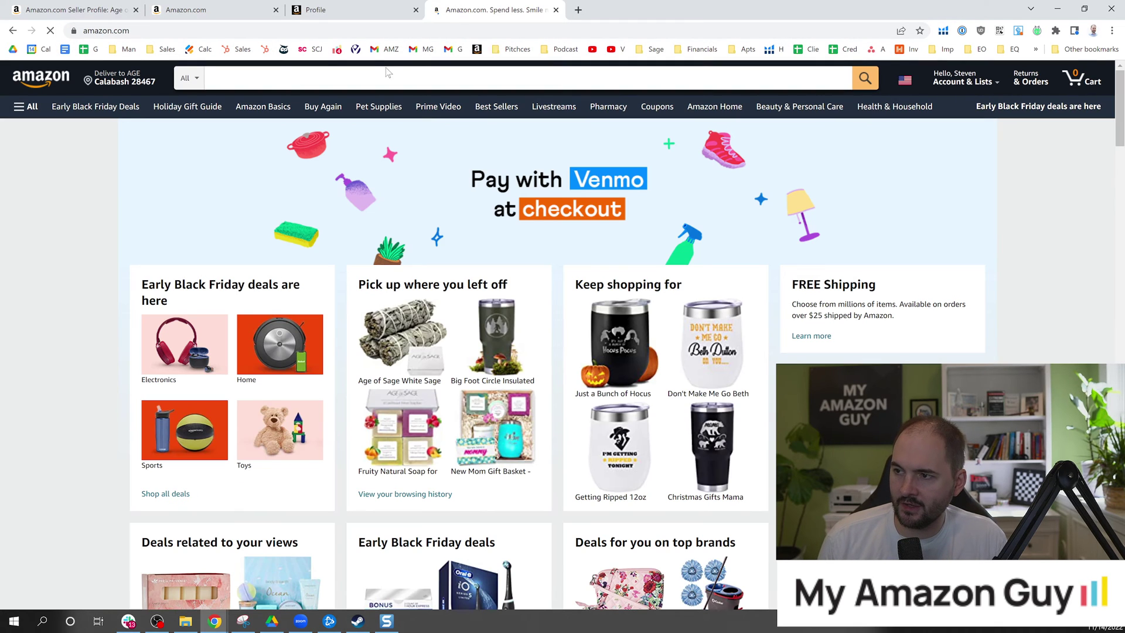
key(ctrl+l)
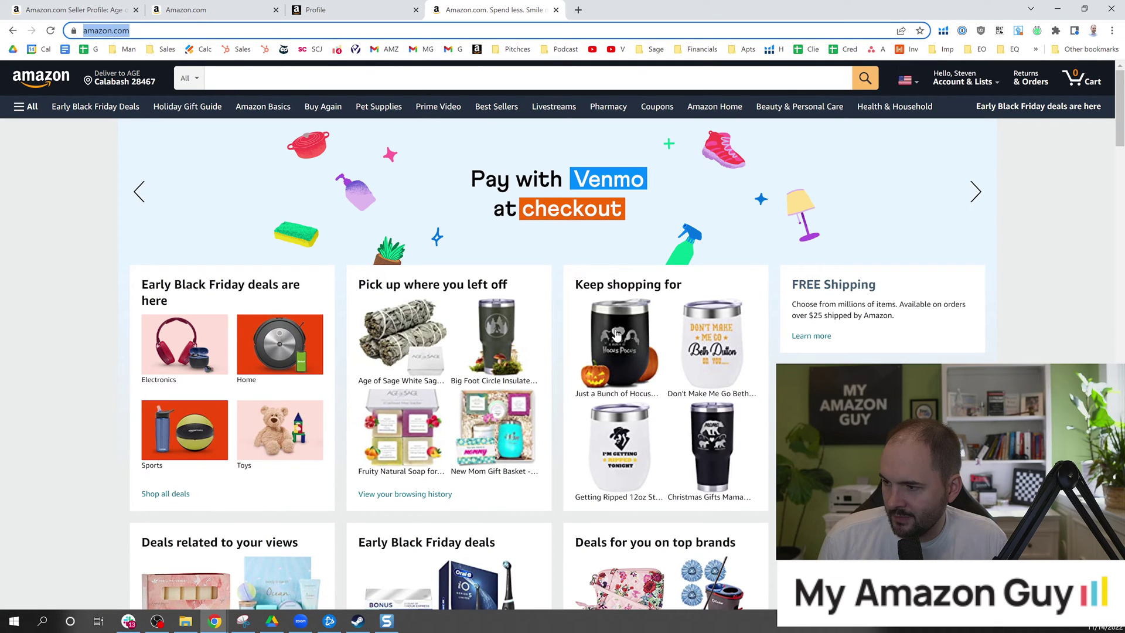
click(617, 334)
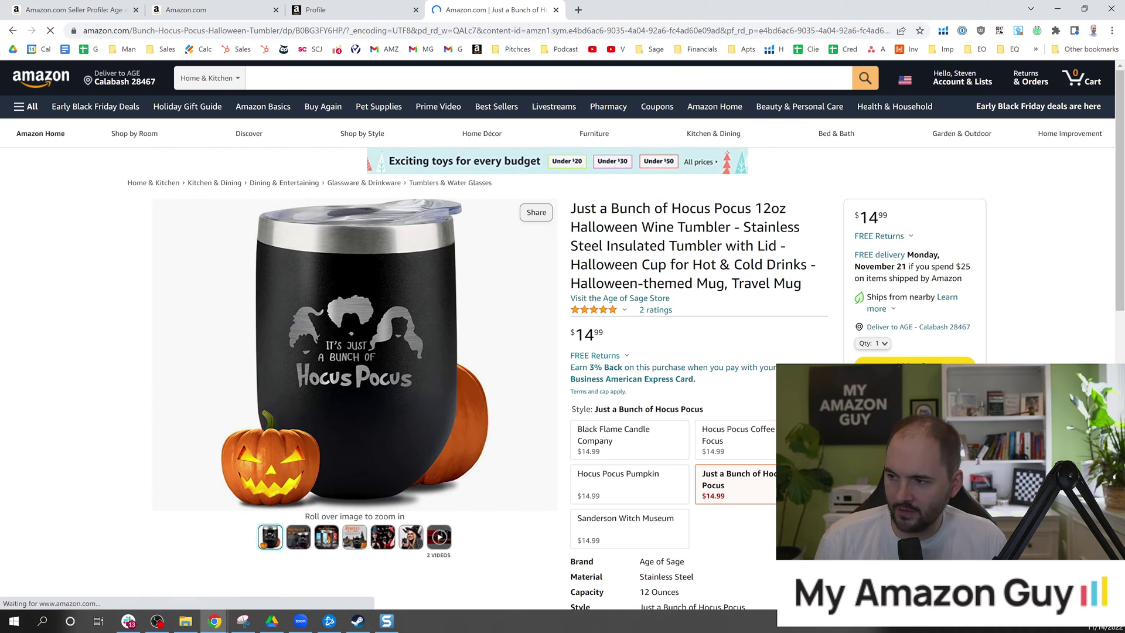
scroll(864, 326, down, 2)
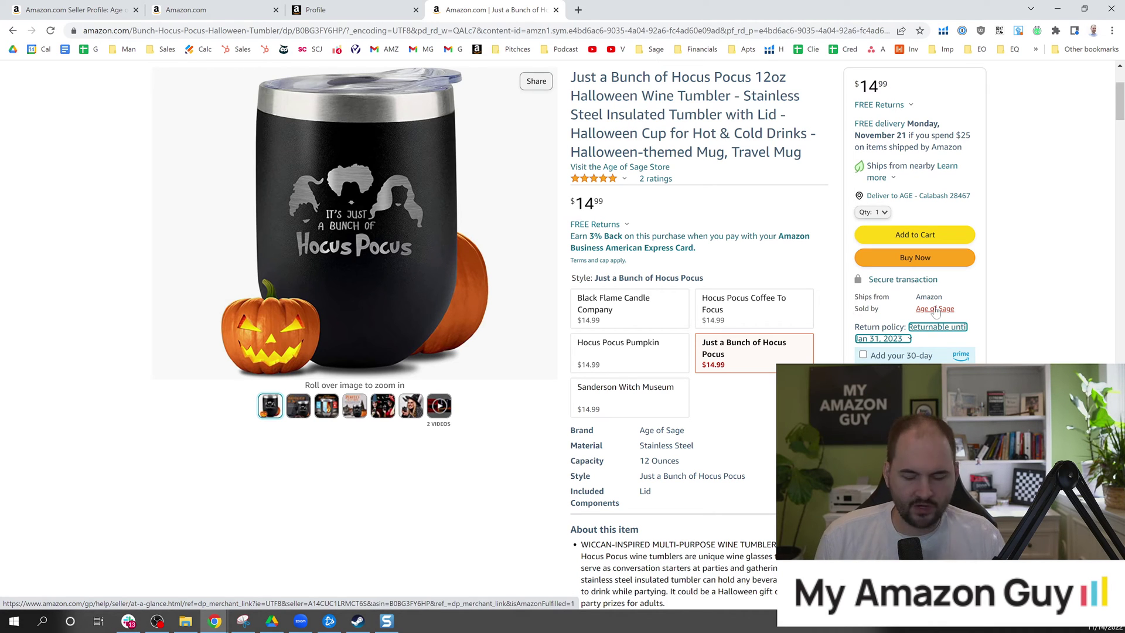
click(935, 309)
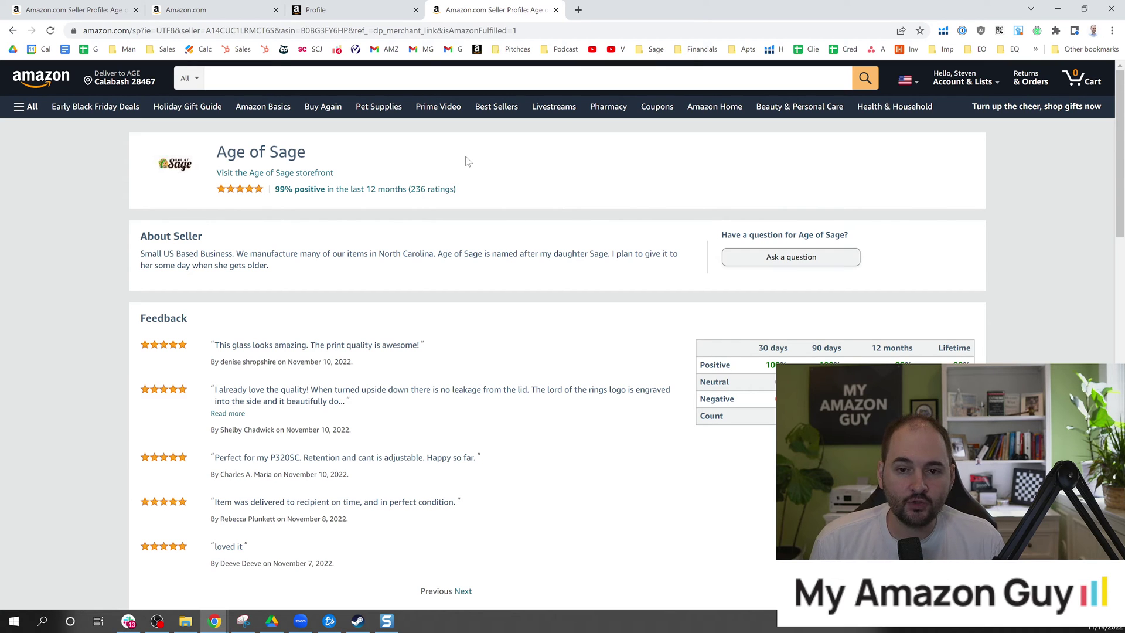
key(alt+Left)
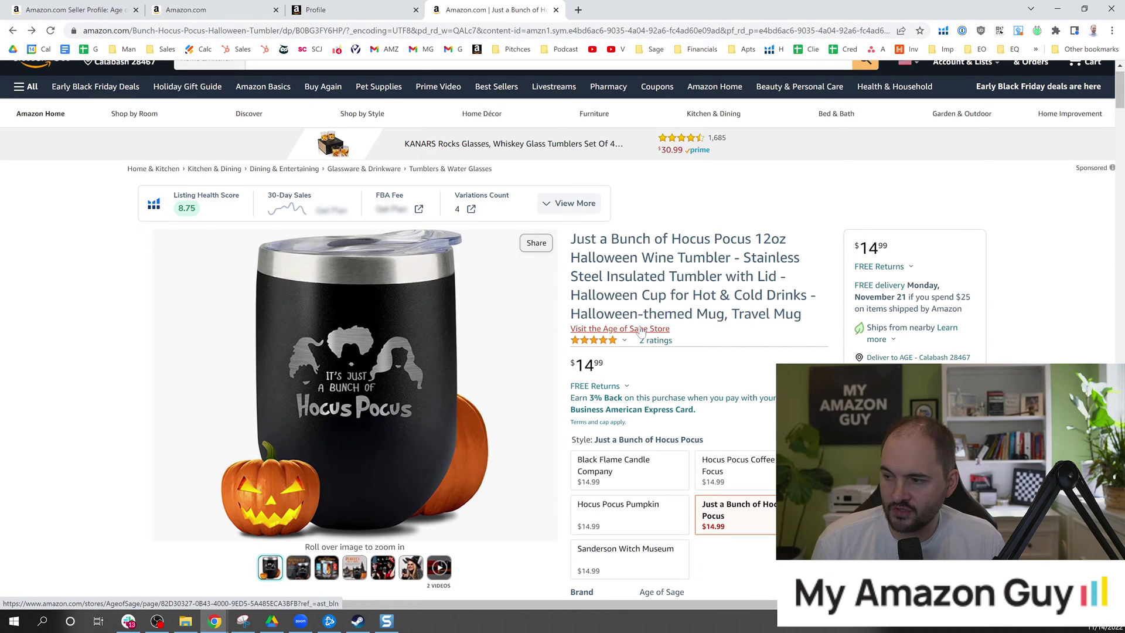
- Open the Age of Sage brand store, then confirm amazon.com/ageofsage loads the same store
click(620, 327)
scroll(618, 362, down, 2)
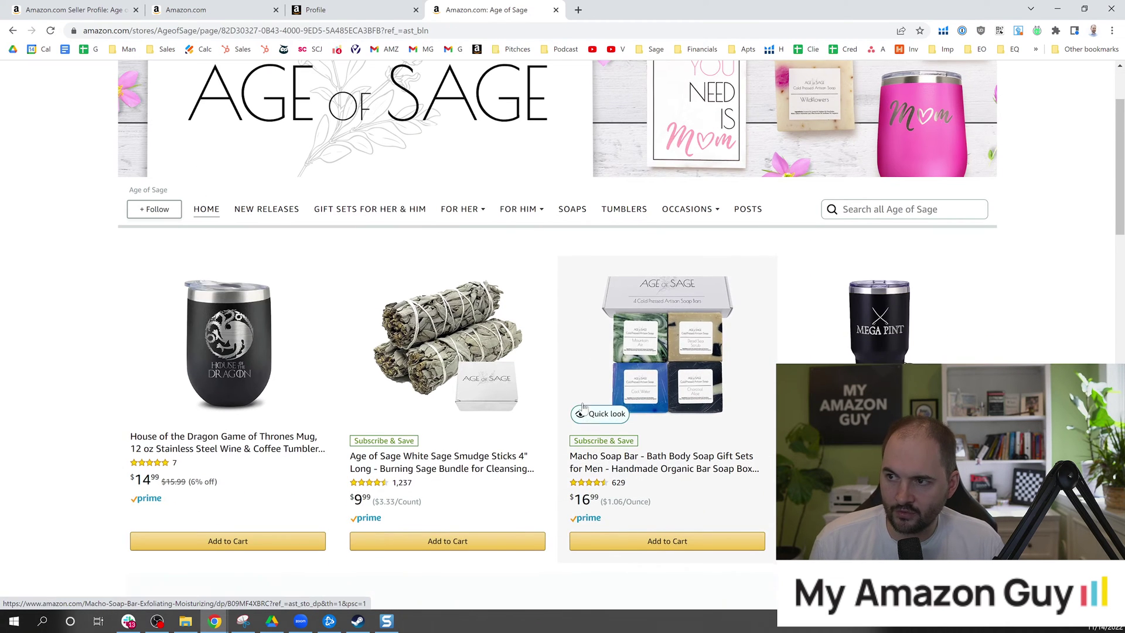
click(183, 31)
text(amazon.com/ageofsage)
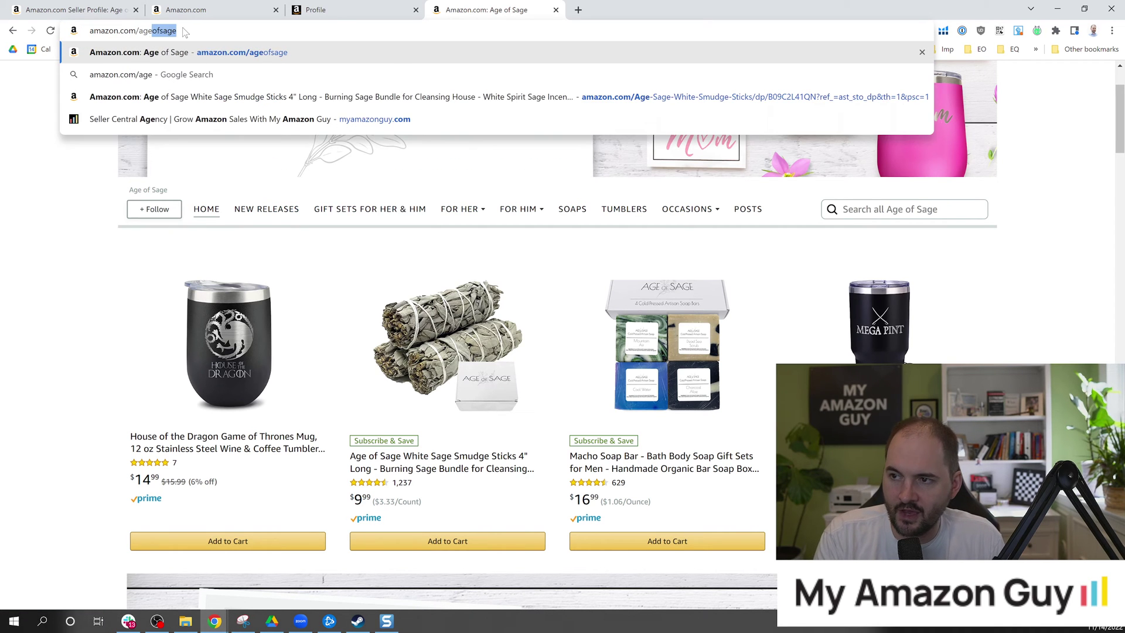
key(Return)
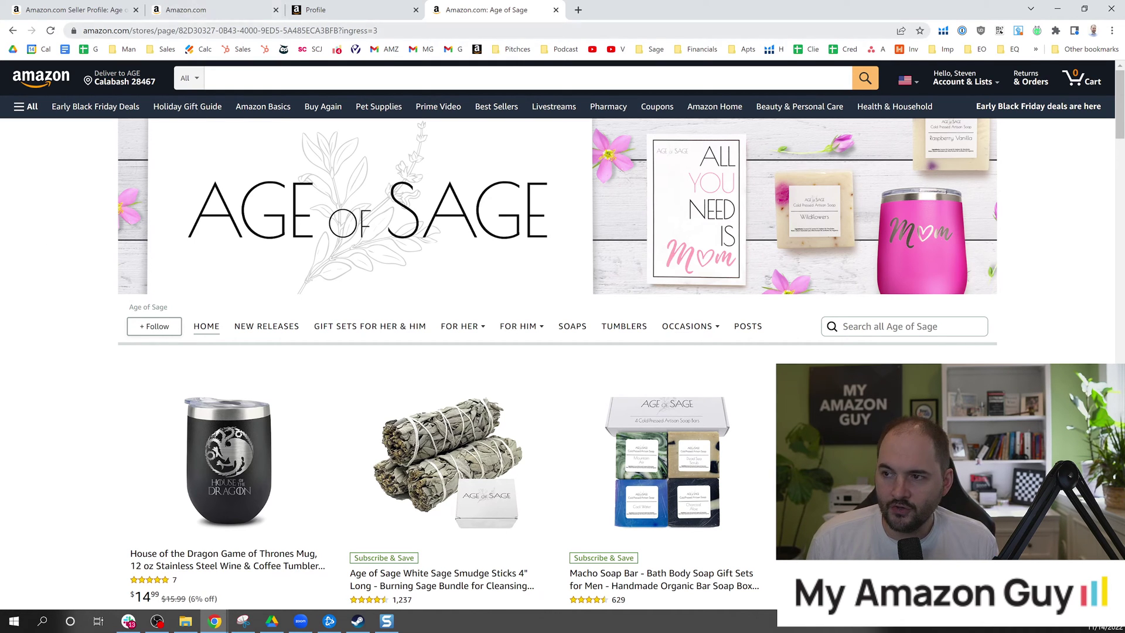
click(200, 18)
- Open the Macho Soap Bar page from the store, then search Amazon for 'age of sage'
click(481, 10)
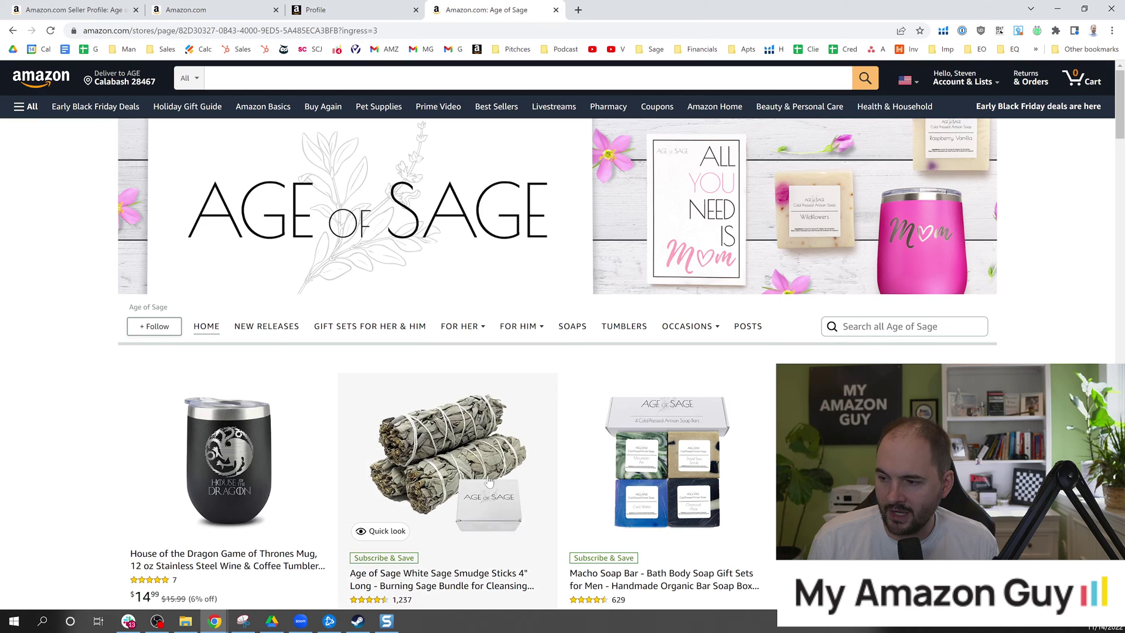
click(631, 423)
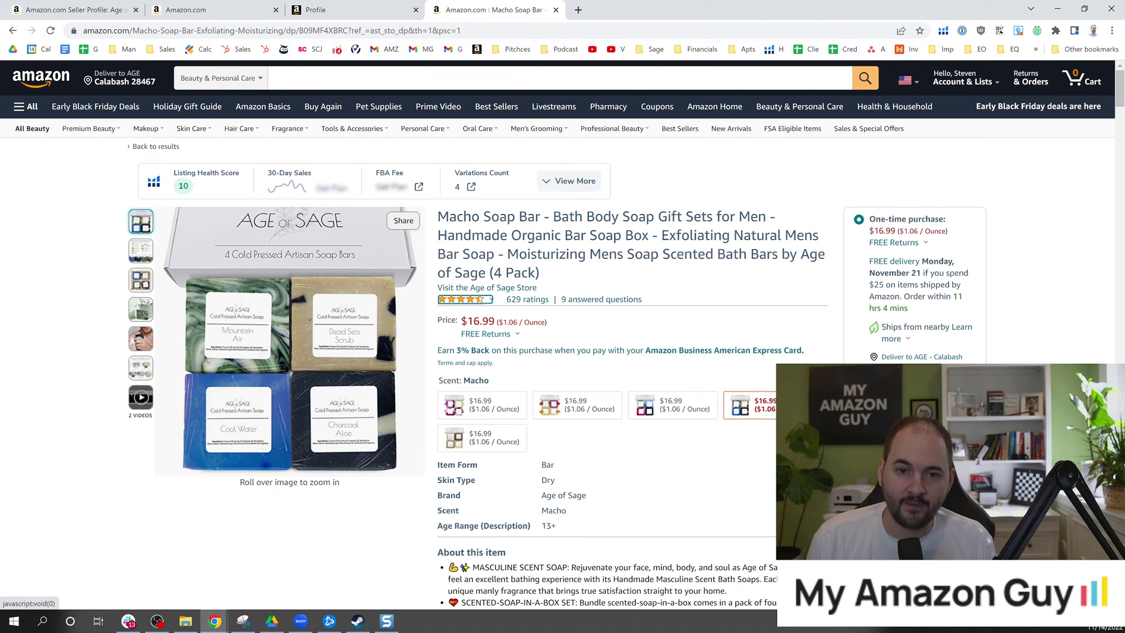
click(365, 70)
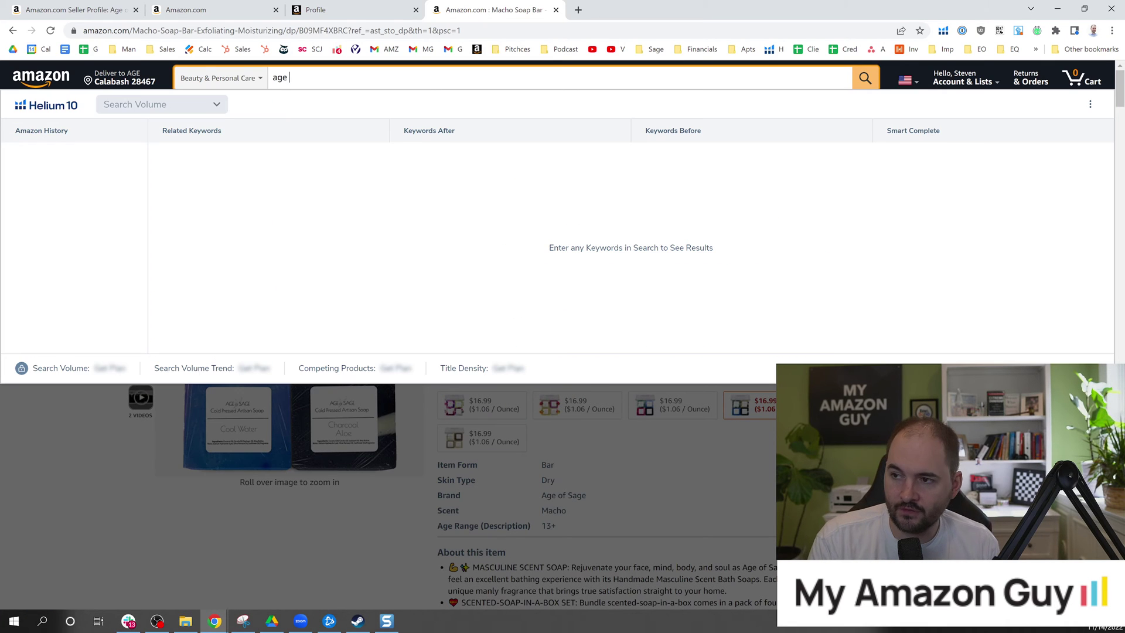
text(age of sage)
key(Return)
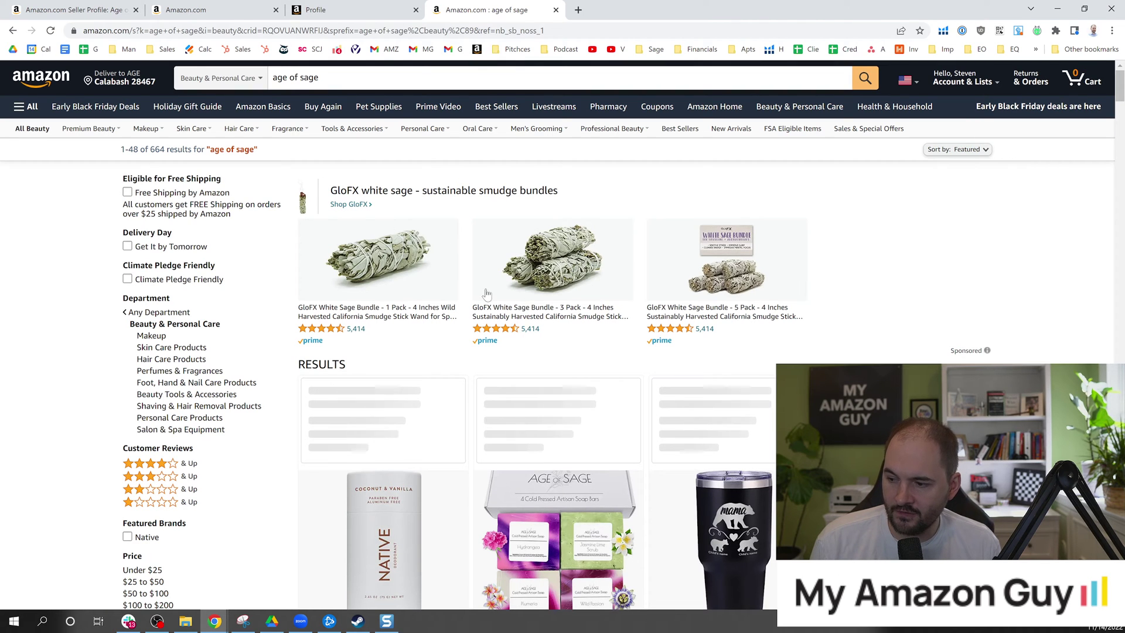
- Look over the 664 Beauty results, then return to the Age of Sage seller profile
scroll(599, 322, down, 3)
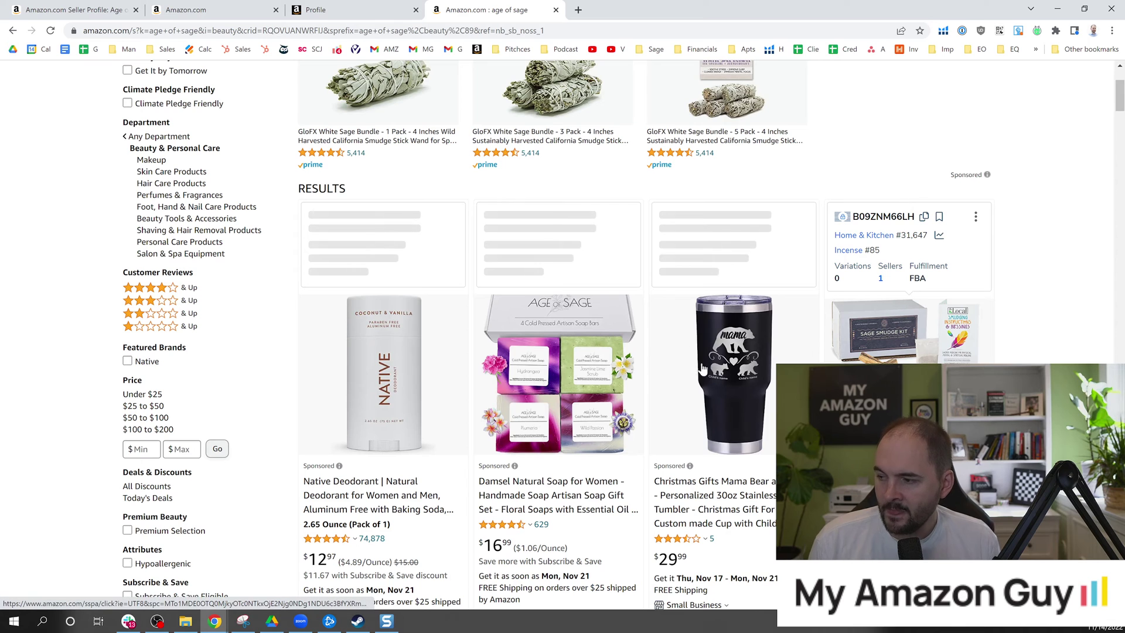
scroll(649, 343, up, 3)
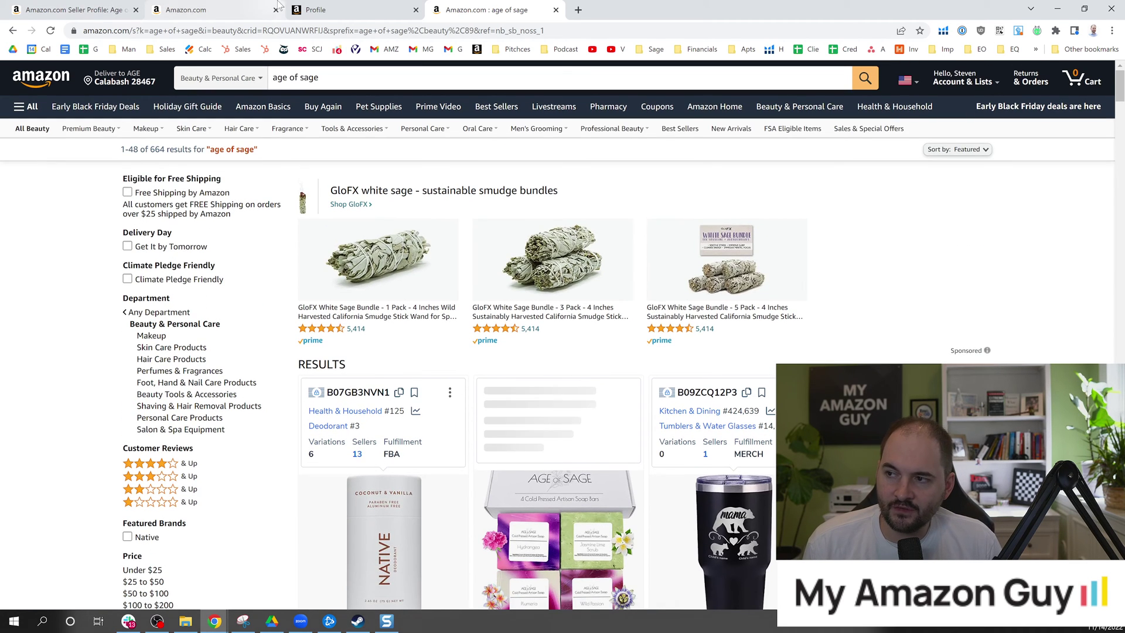
click(236, 5)
click(95, 5)
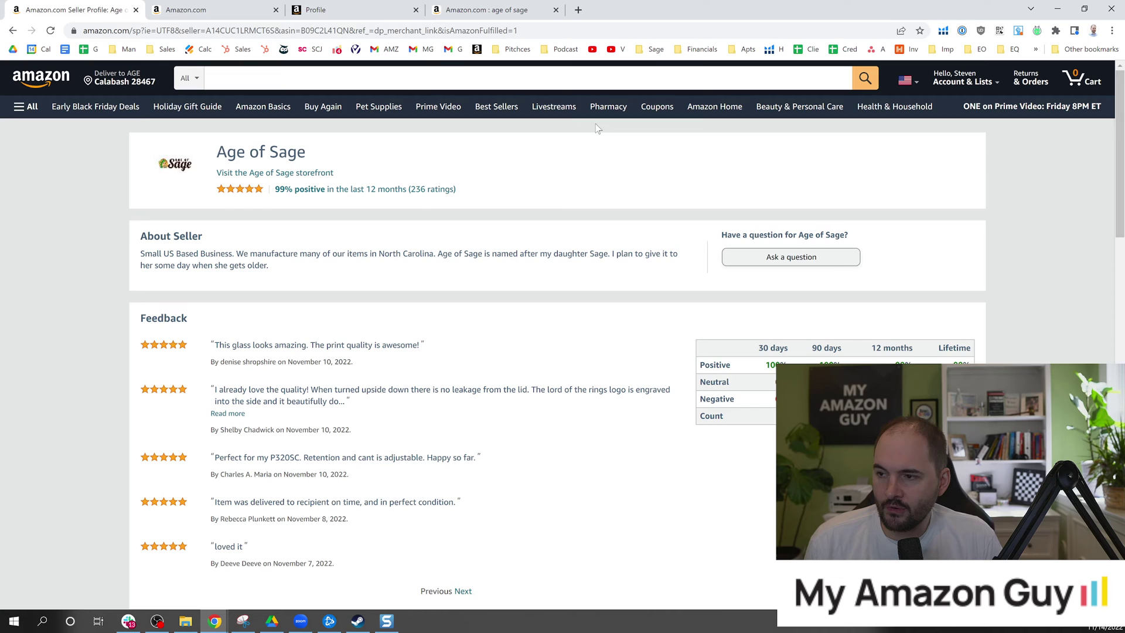
- Open the Seller Central Profile editor and read the Profile Logo image requirements
click(290, 14)
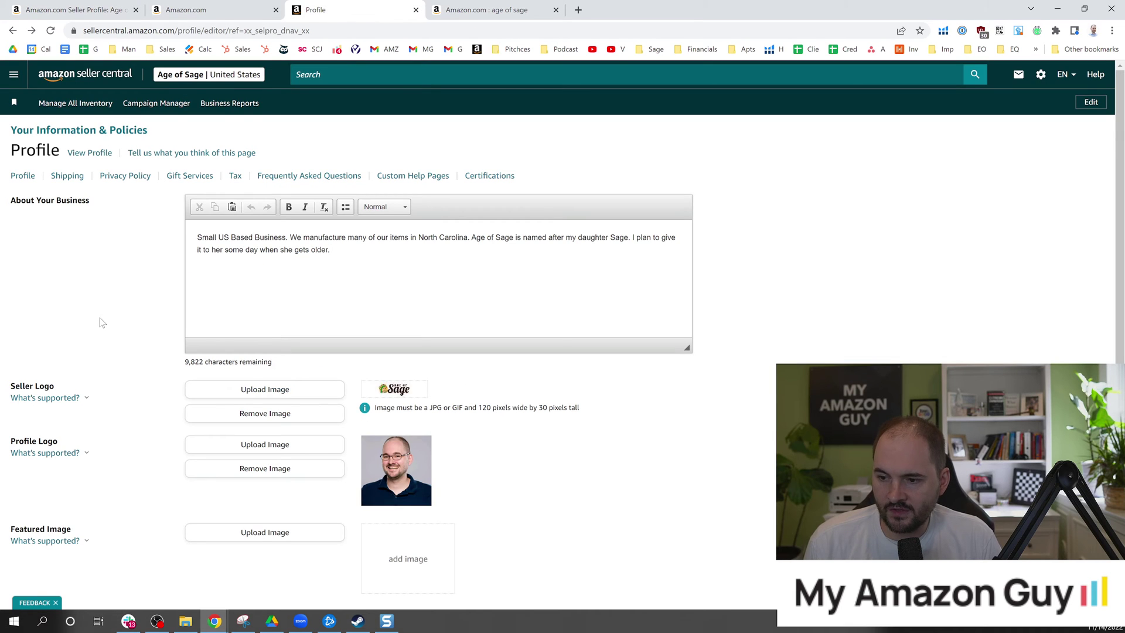
scroll(105, 304, down, 2)
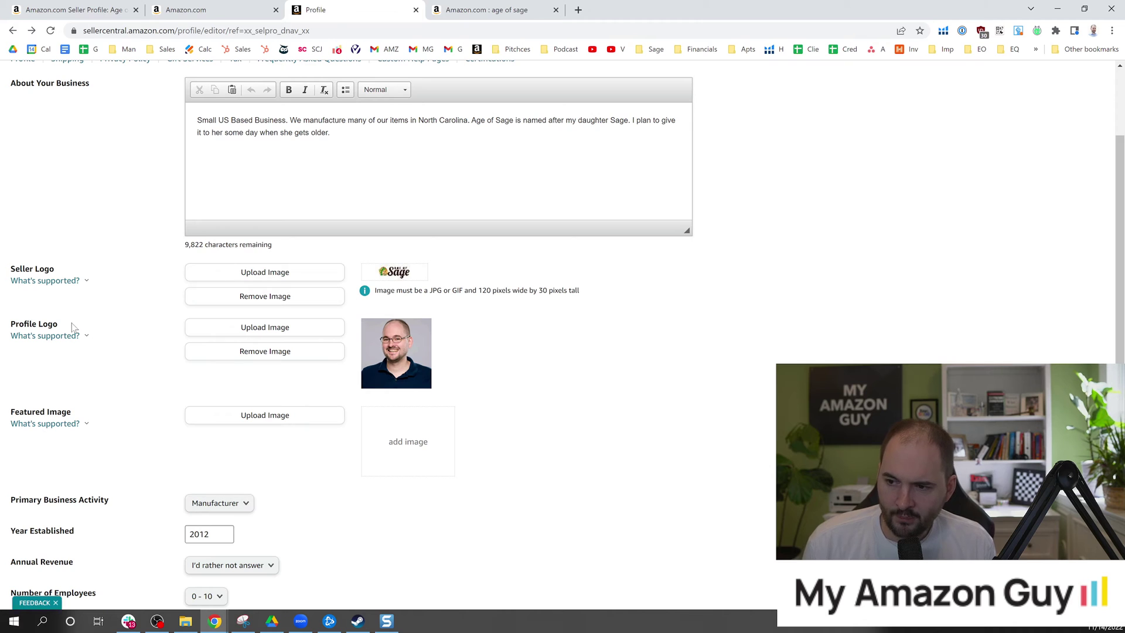
drag(75, 326, 2, 326)
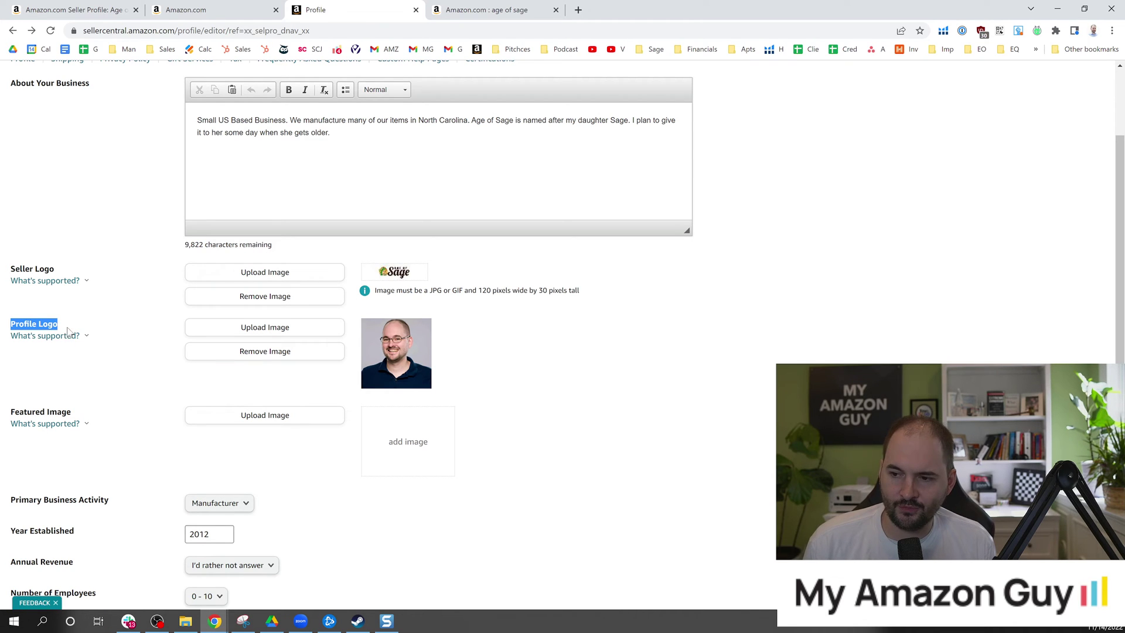
click(77, 336)
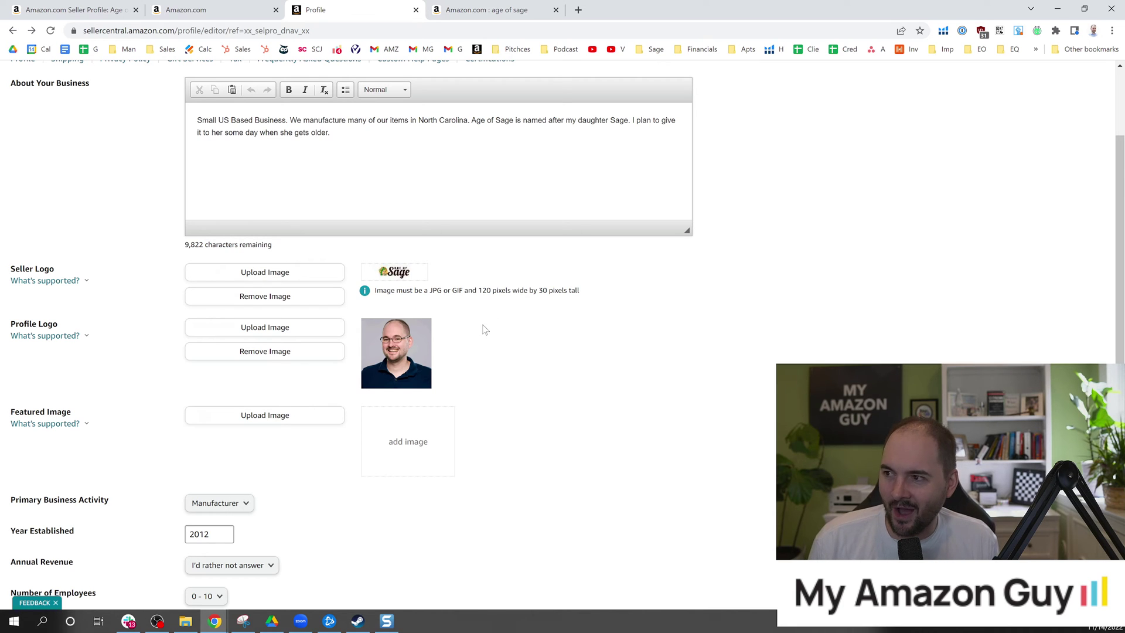
click(64, 337)
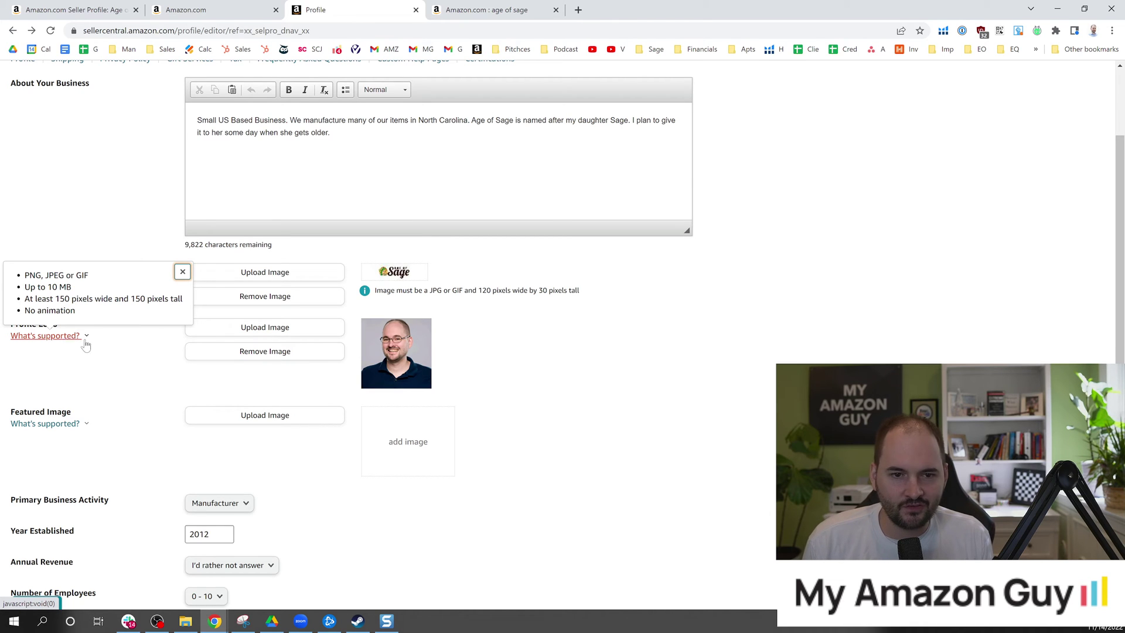
click(130, 354)
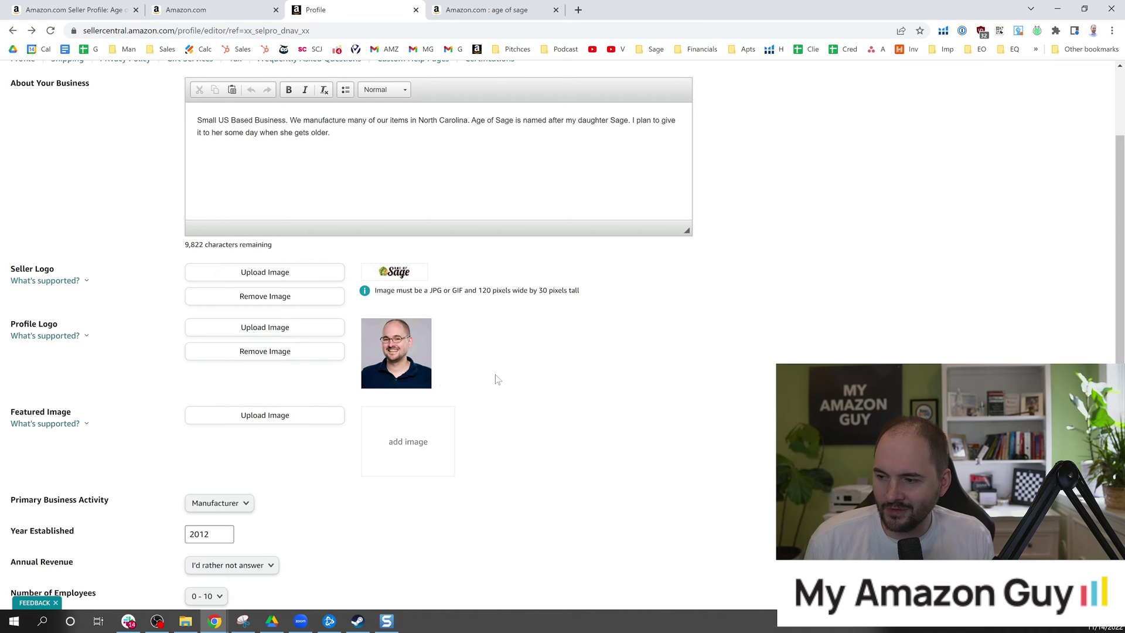
- Review the Featured Image size requirements, then go back to the public Age of Sage profile
scroll(114, 359, down, 2)
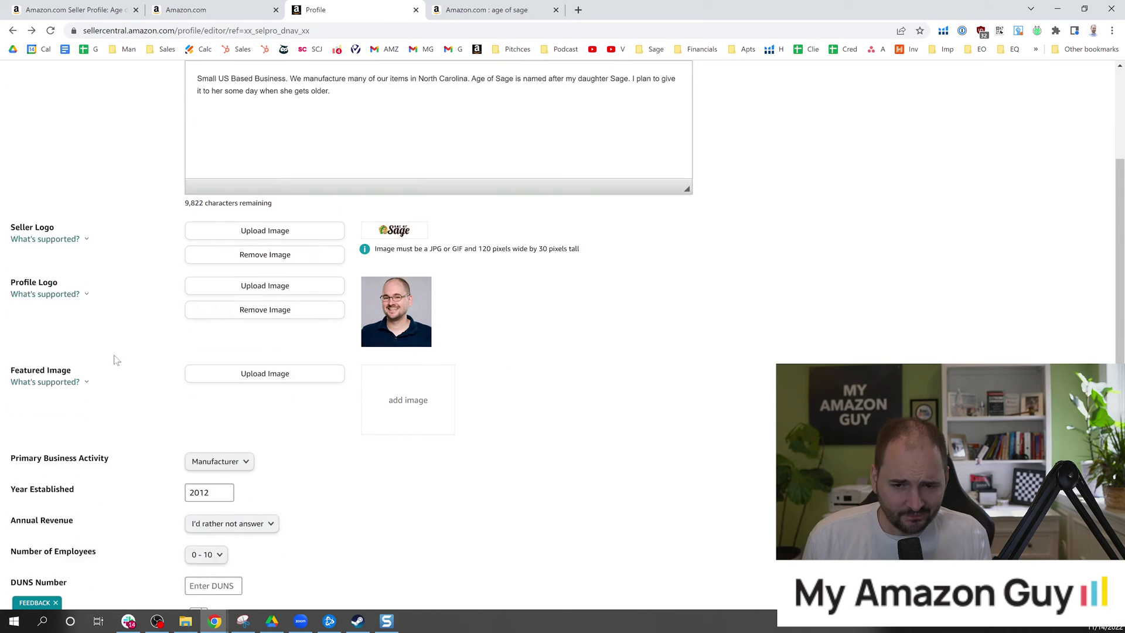
click(69, 308)
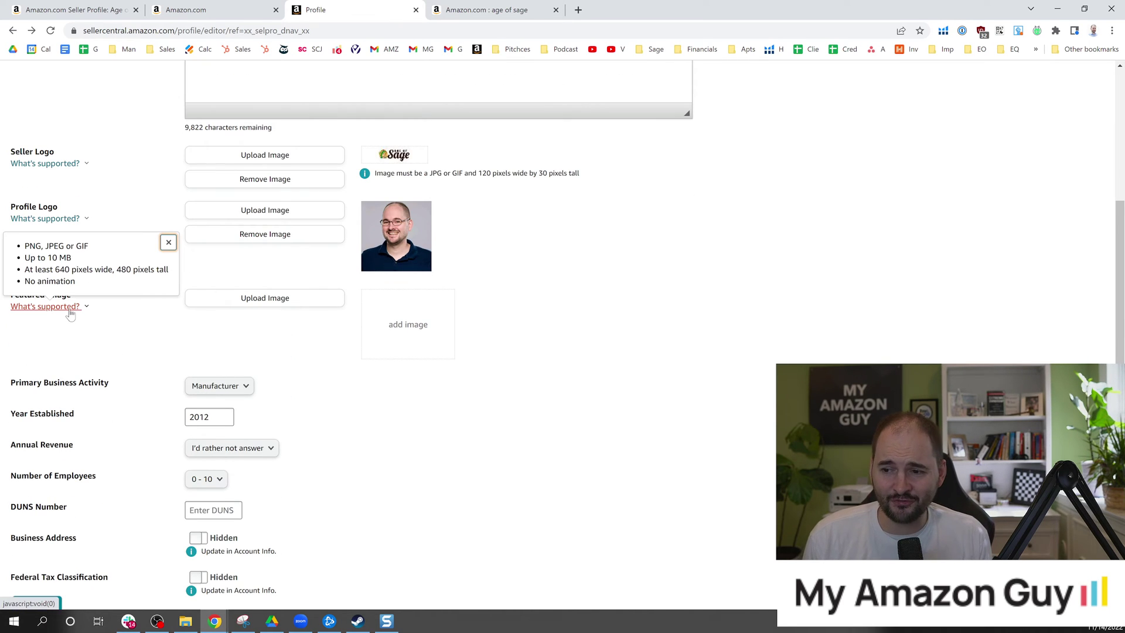
click(127, 327)
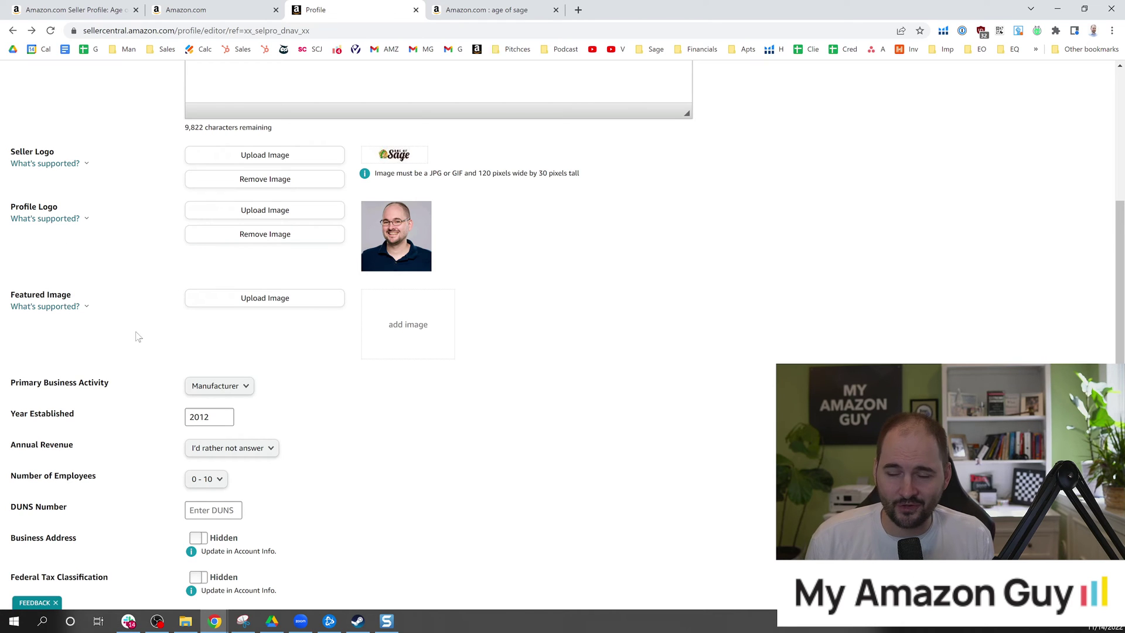
click(71, 310)
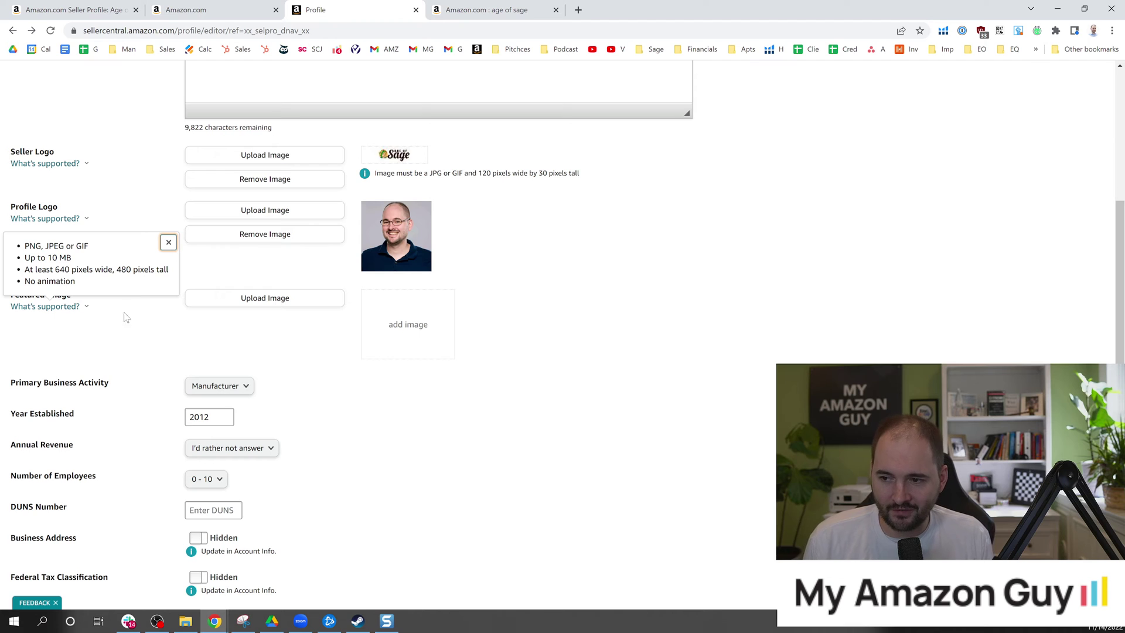
click(113, 339)
click(71, 317)
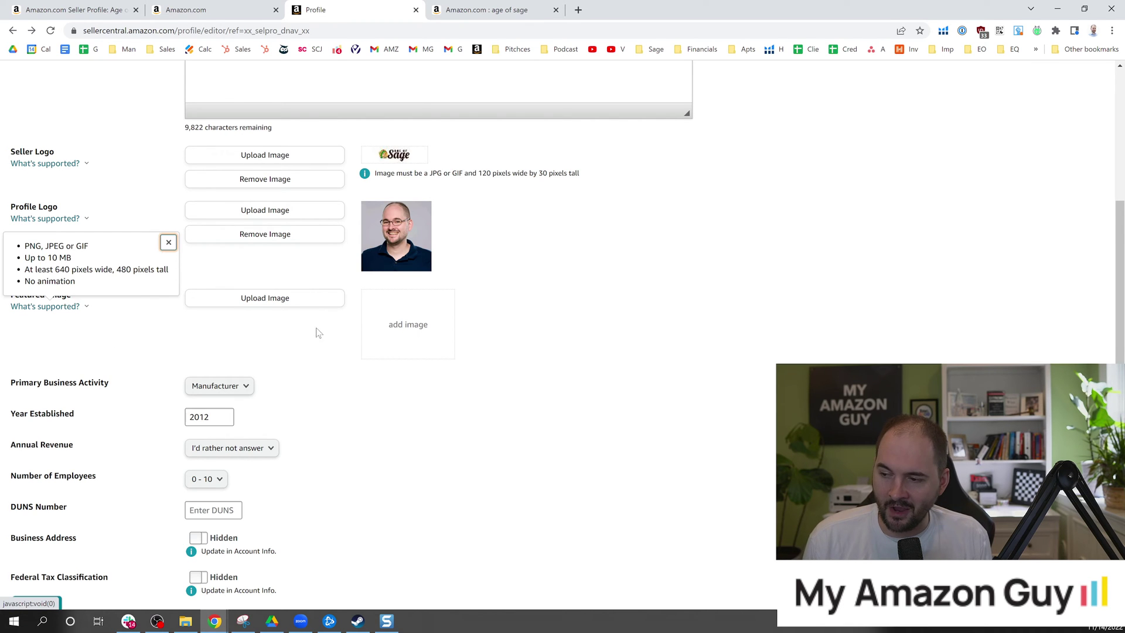
key(ctrl+shift+Tab)
key(ctrl+shift+Tab)
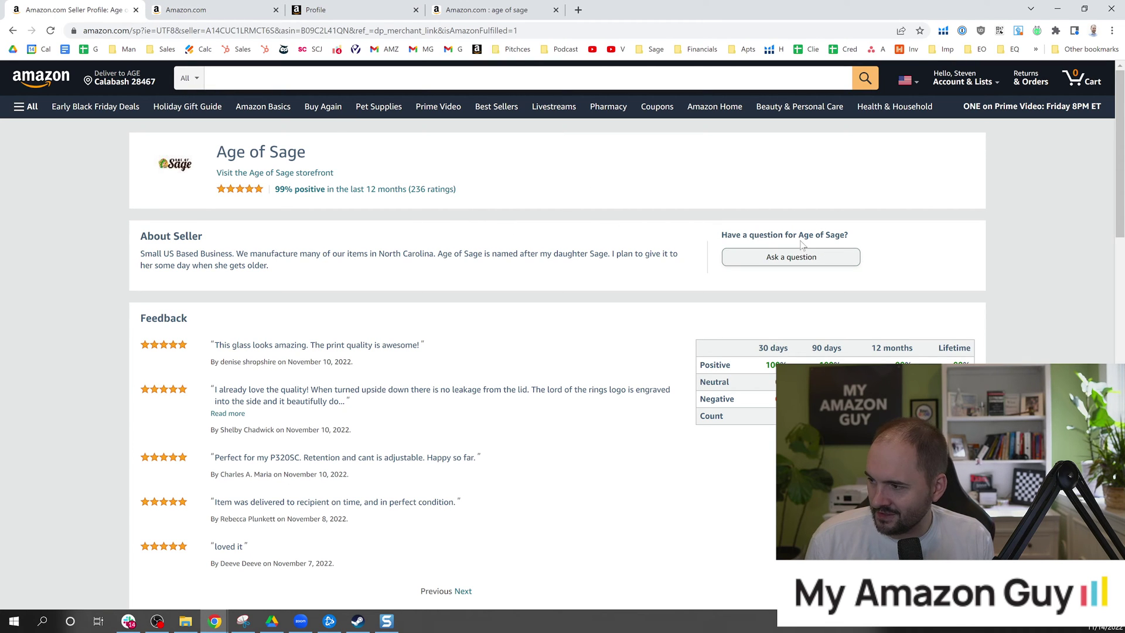
- Start an Ask a question seller chat, then return to the Seller Central Profile editor
click(792, 257)
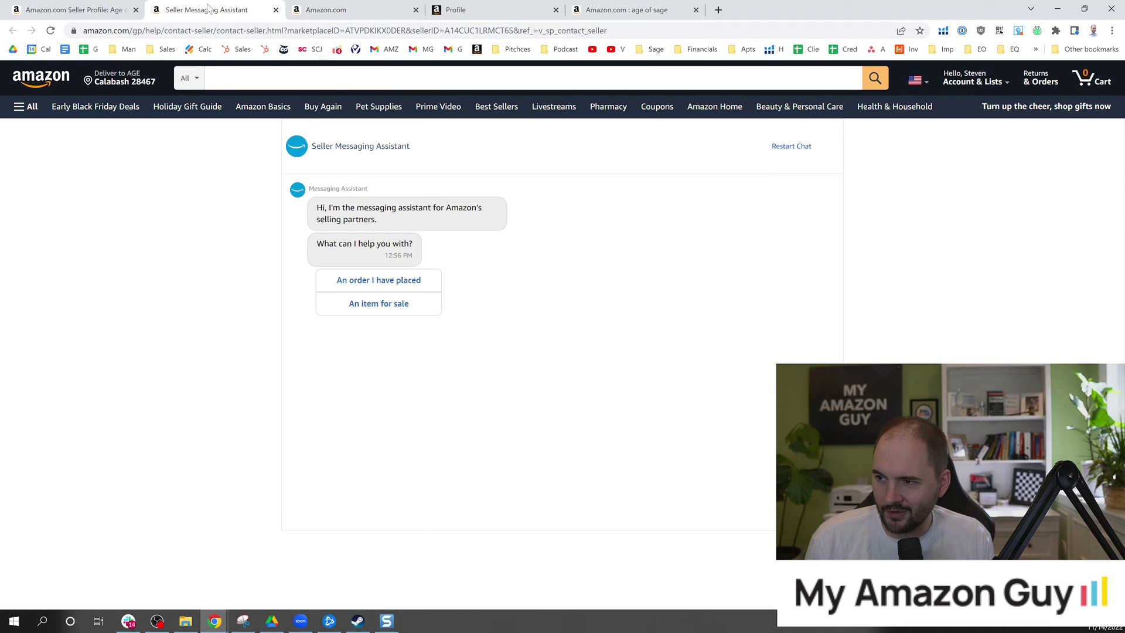
click(100, 10)
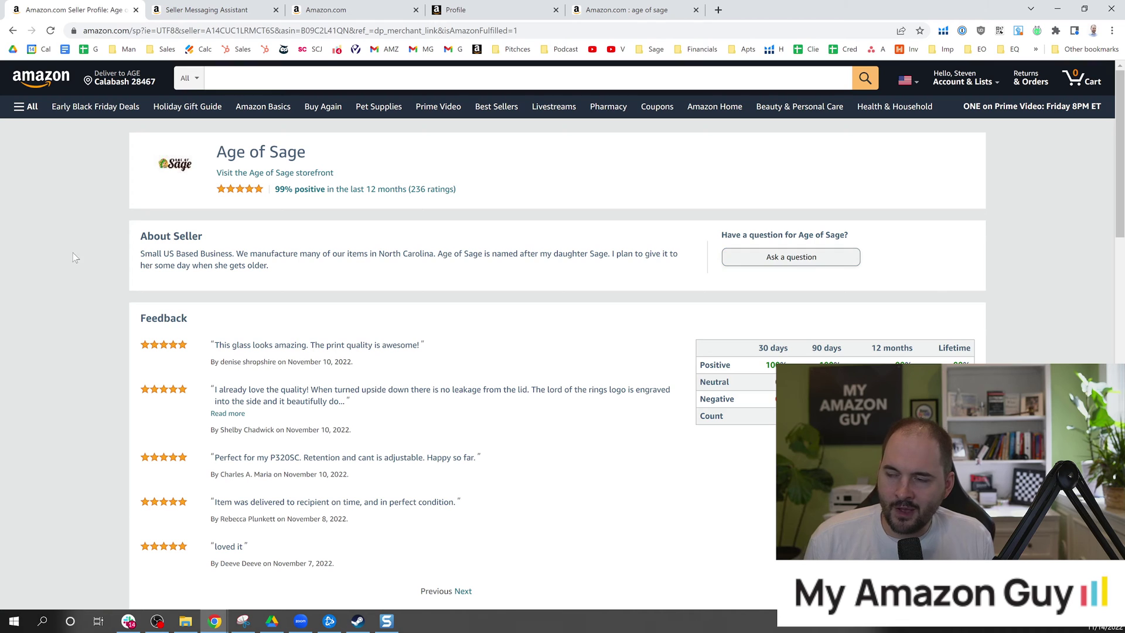
key(ctrl+4)
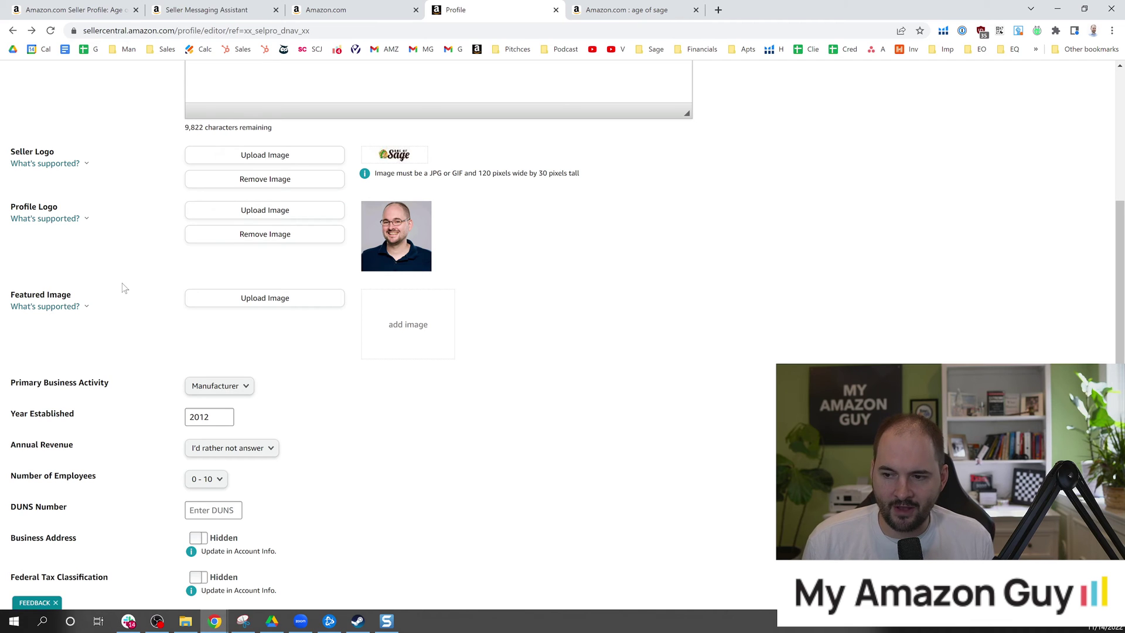
drag(129, 383, 9, 415)
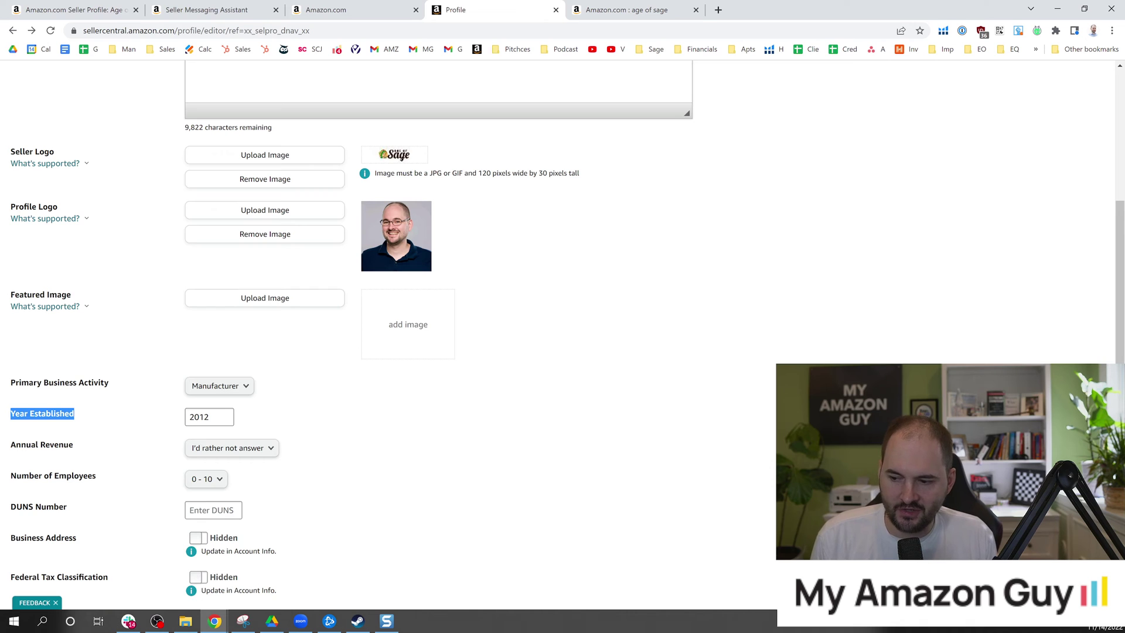
click(361, 444)
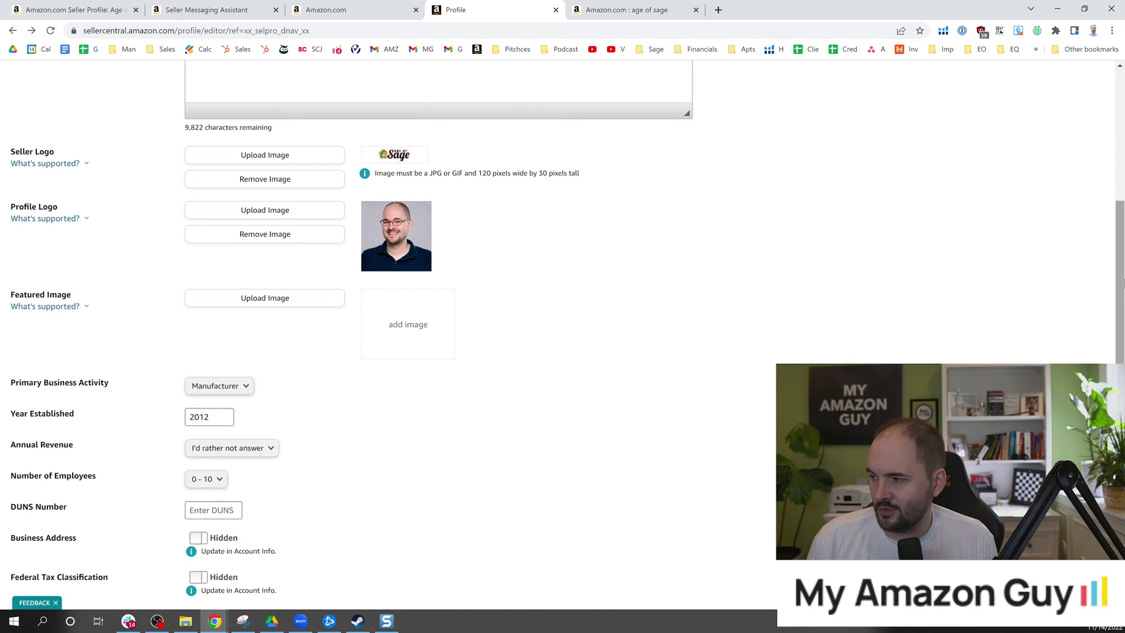
scroll(1119, 281, down, 1)
scroll(563, 334, down, 1)
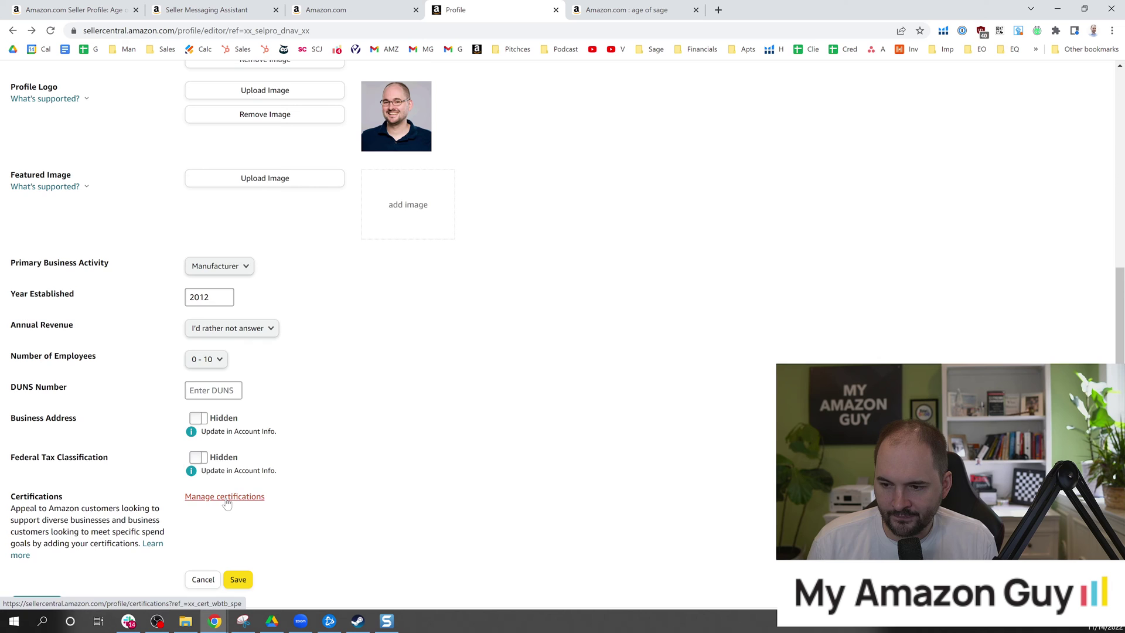
- Open the Certifications page from the Manage certifications link in the Certifications section
click(227, 498)
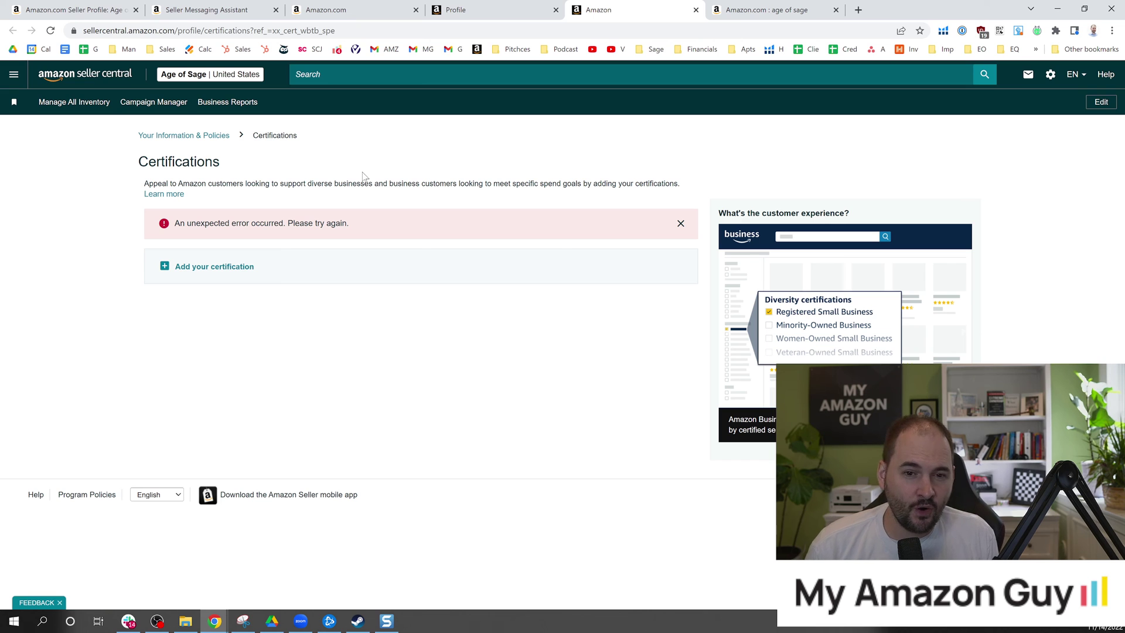
- Start a new certification and browse the Certification dropdown options without picking one
click(221, 271)
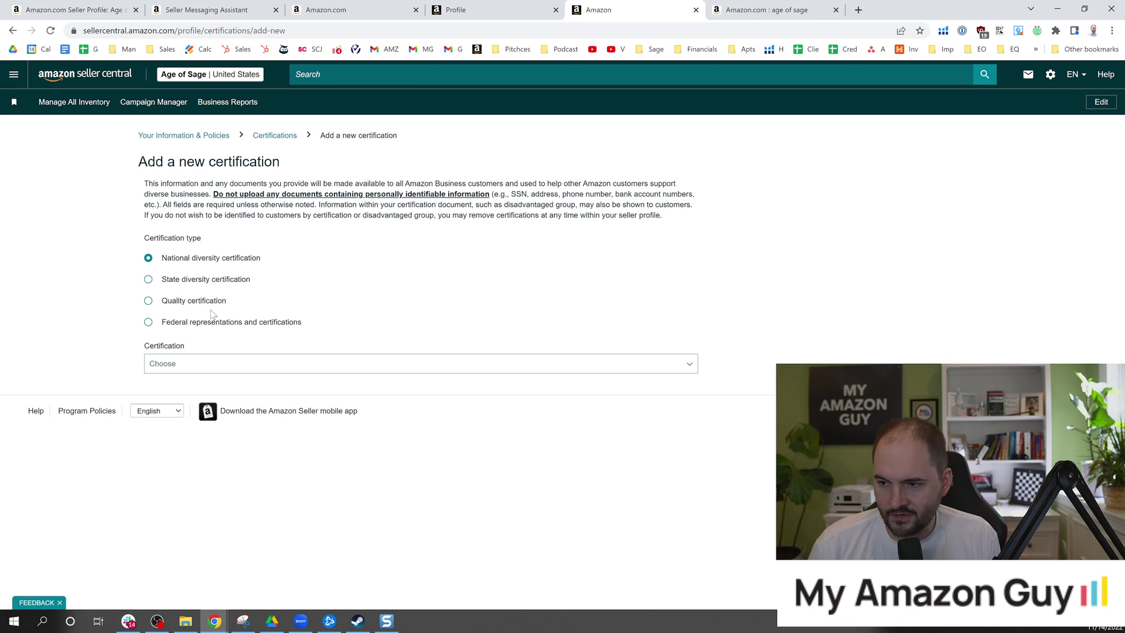
click(264, 364)
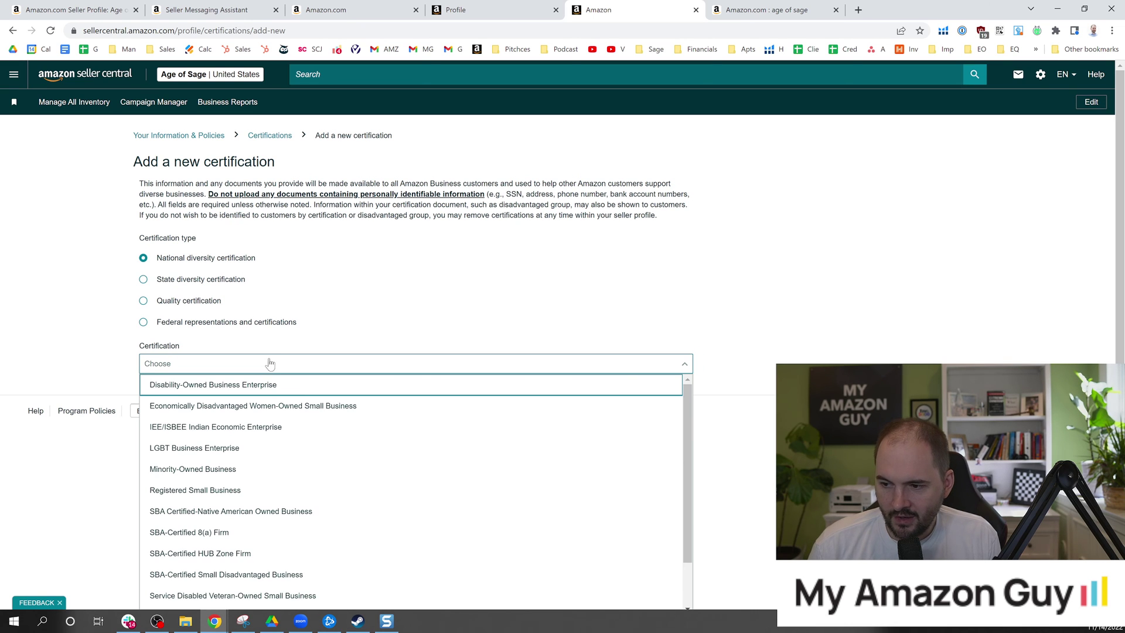
scroll(334, 439, down, 3)
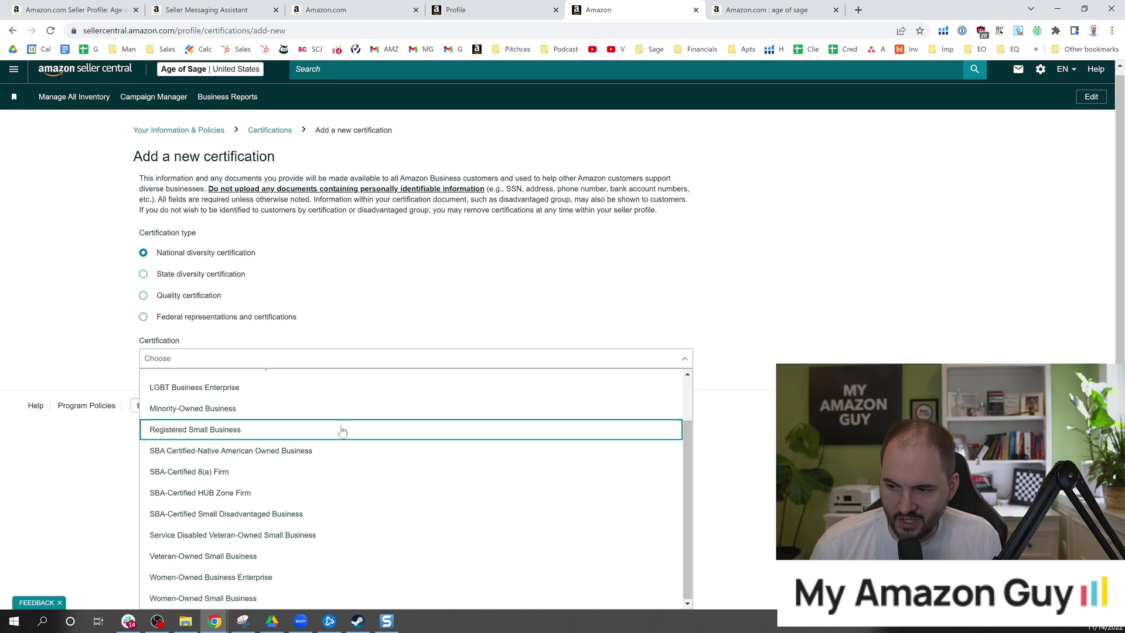
click(381, 316)
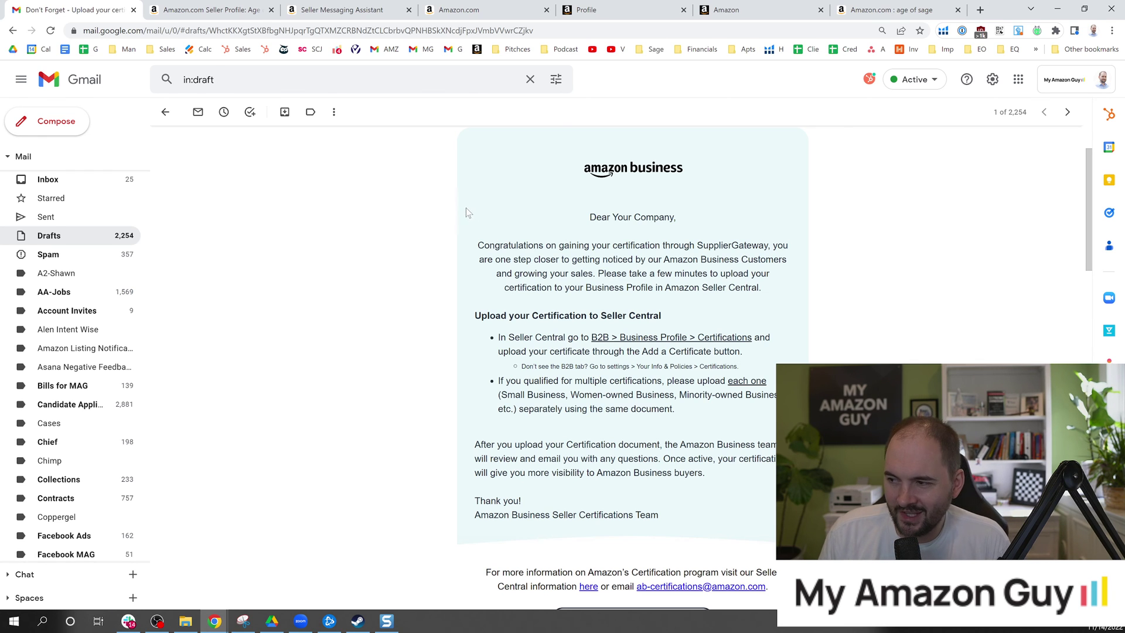
double_click(732, 245)
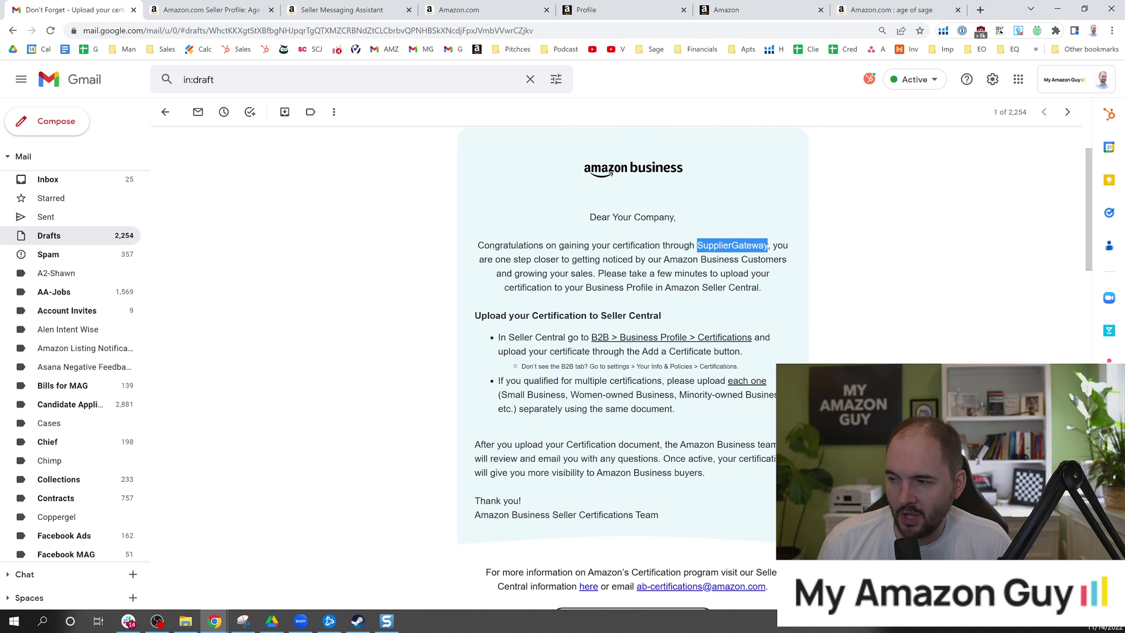
click(824, 246)
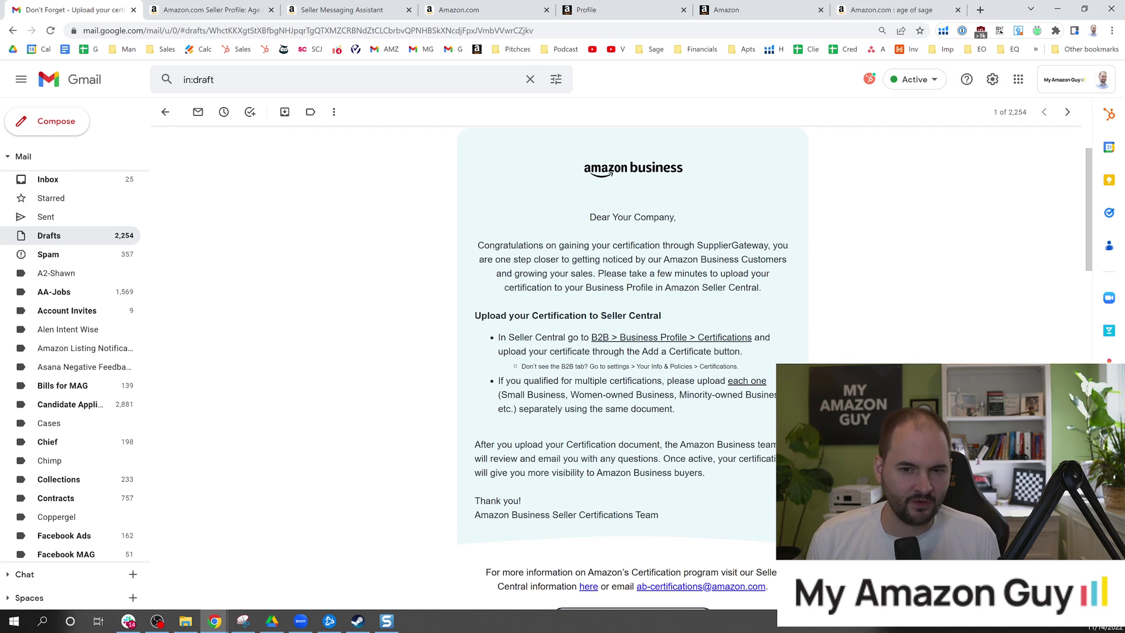
key(alt+Tab)
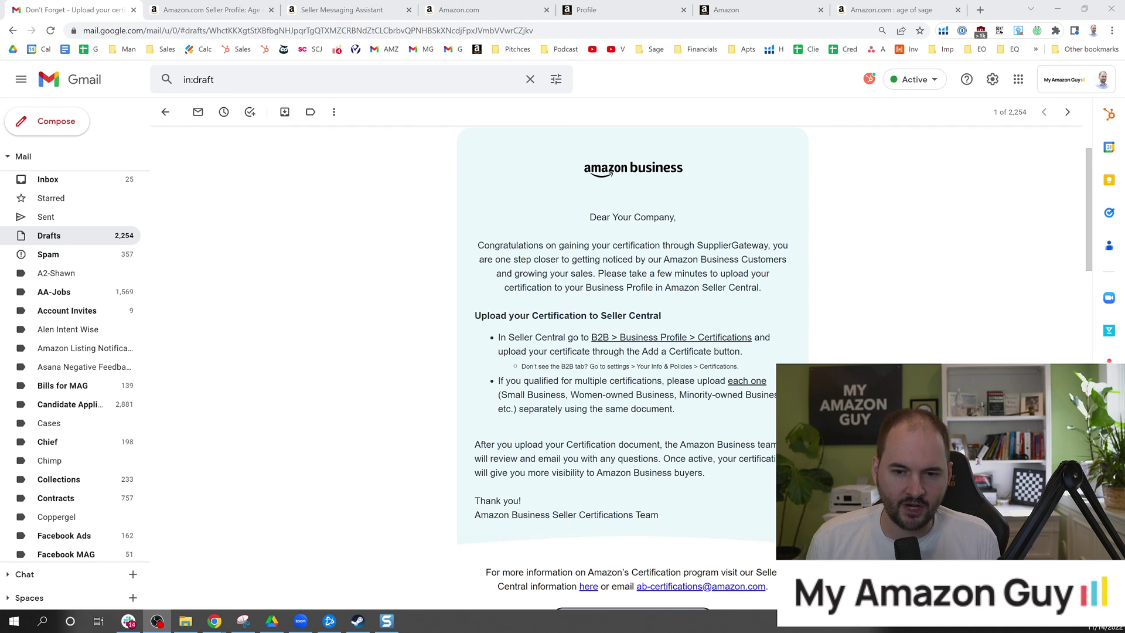